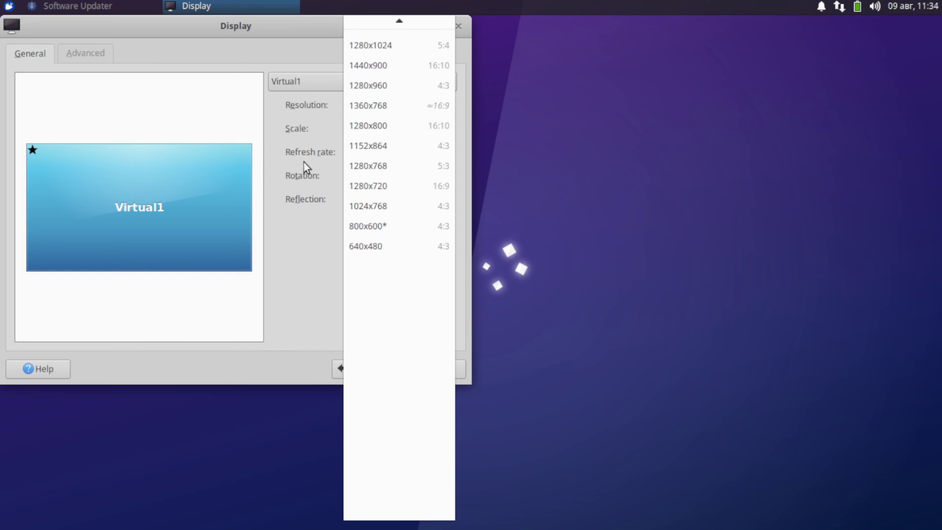
Review the resolution, refresh rate and scale options of the Virtual1 display without changing them, and close the Display settings.
click(306, 167)
click(377, 154)
click(380, 163)
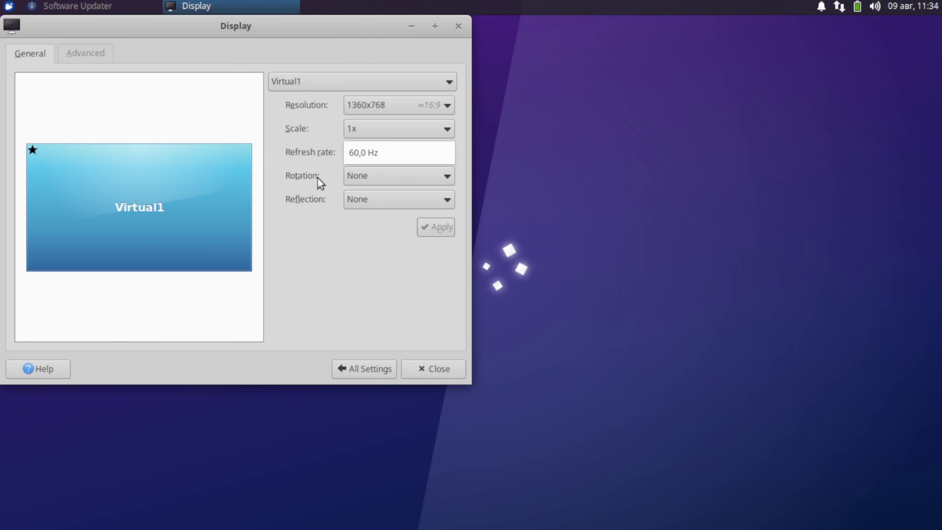
click(385, 112)
click(307, 283)
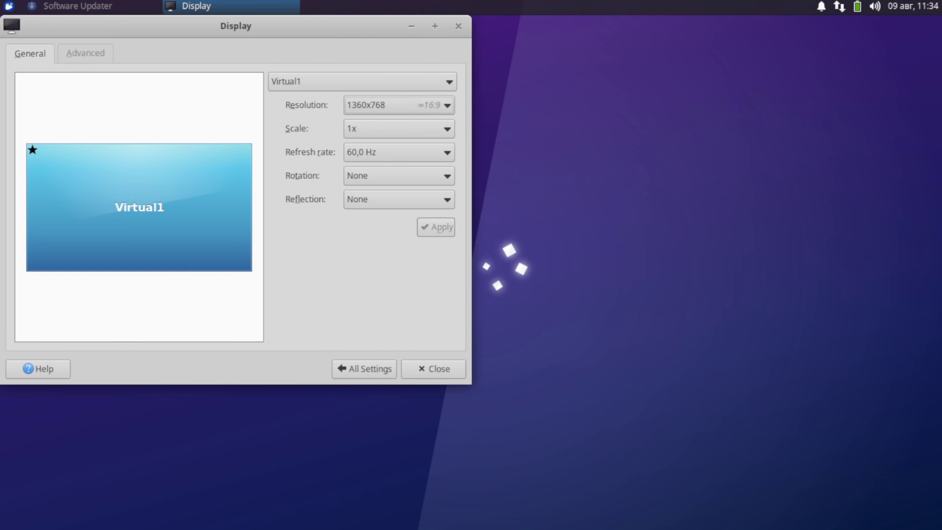
click(394, 134)
click(312, 211)
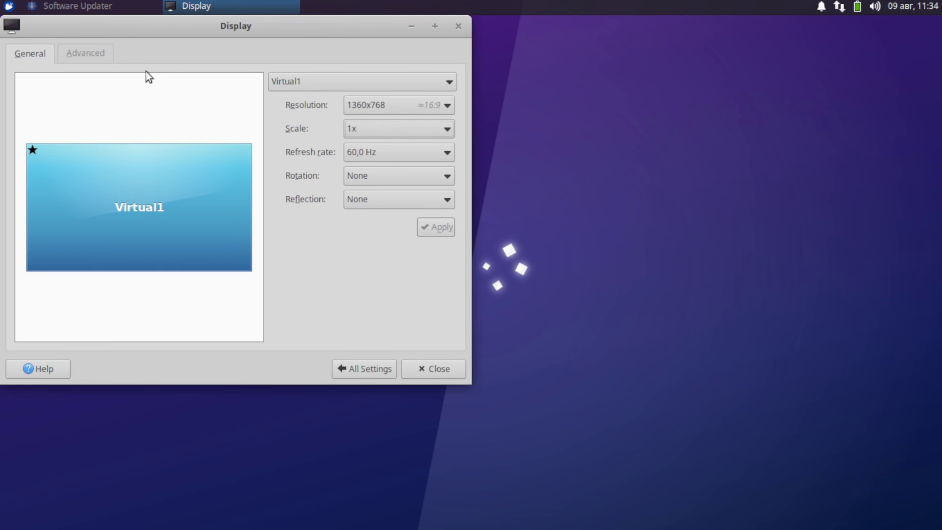
click(406, 374)
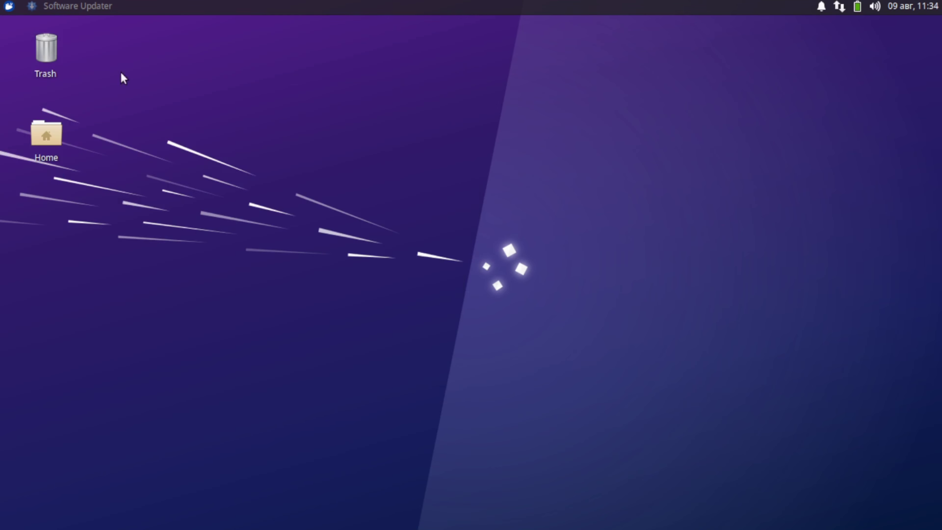
Launch the web browser from the favorite applications.
click(5, 8)
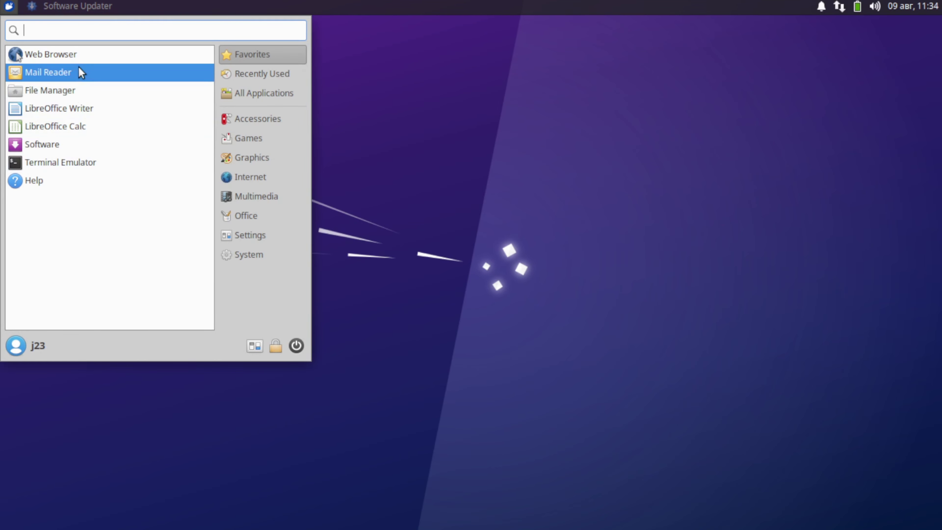
click(52, 54)
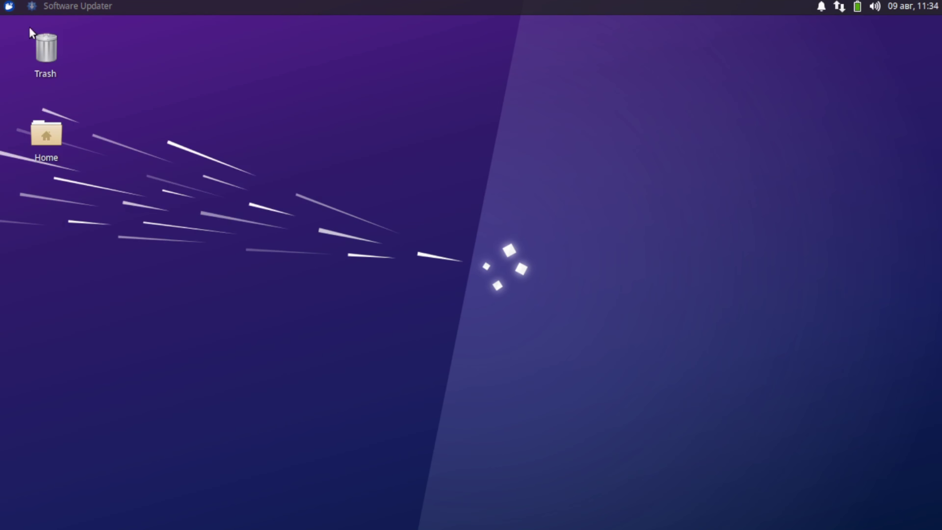
click(10, 13)
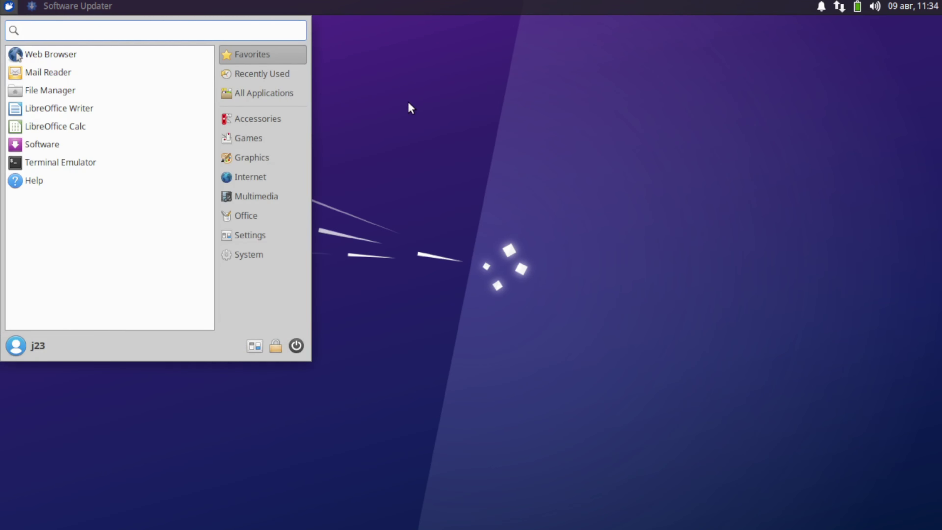
click(410, 105)
click(7, 7)
click(33, 58)
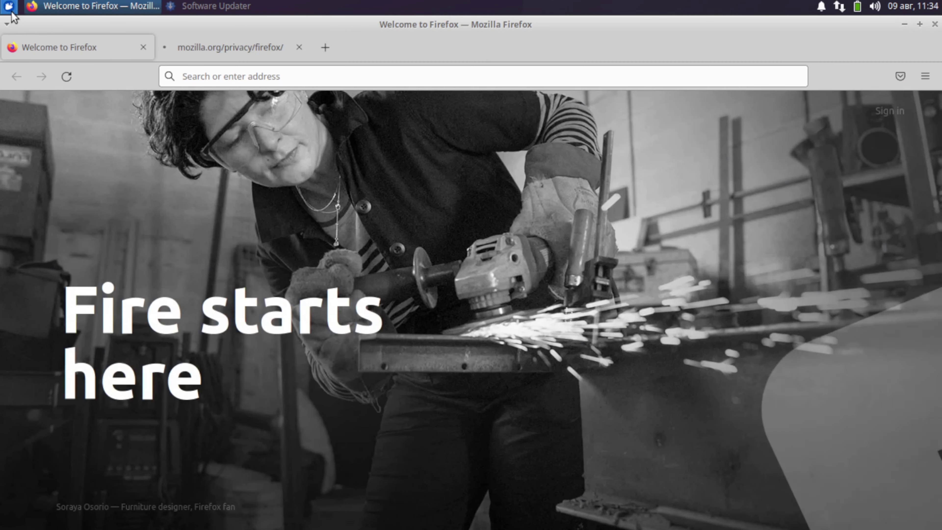
View the browser's version details in the About Mozilla Firefox window and close it.
click(925, 76)
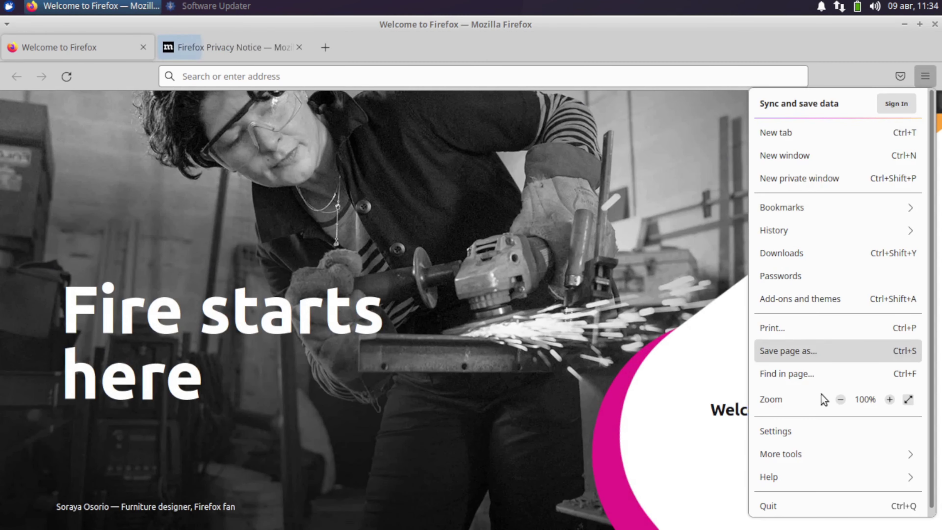
click(804, 484)
click(794, 256)
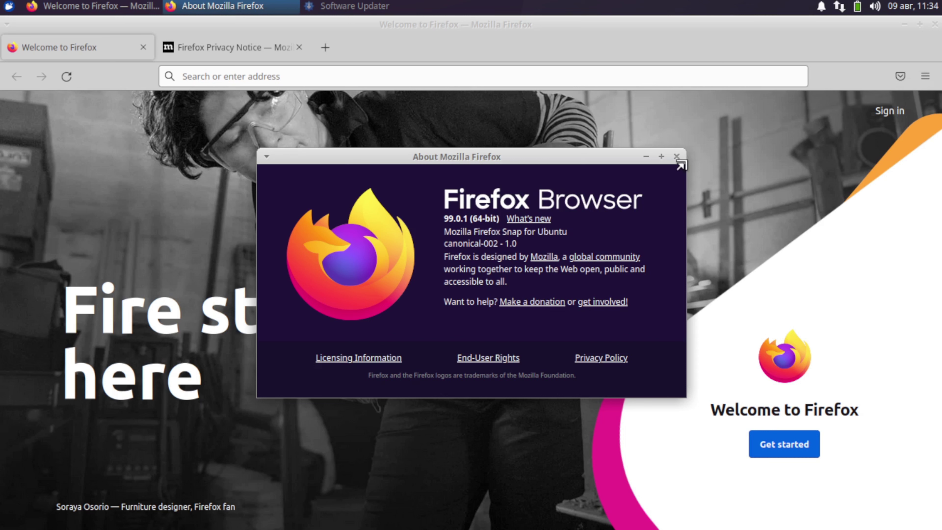
click(678, 156)
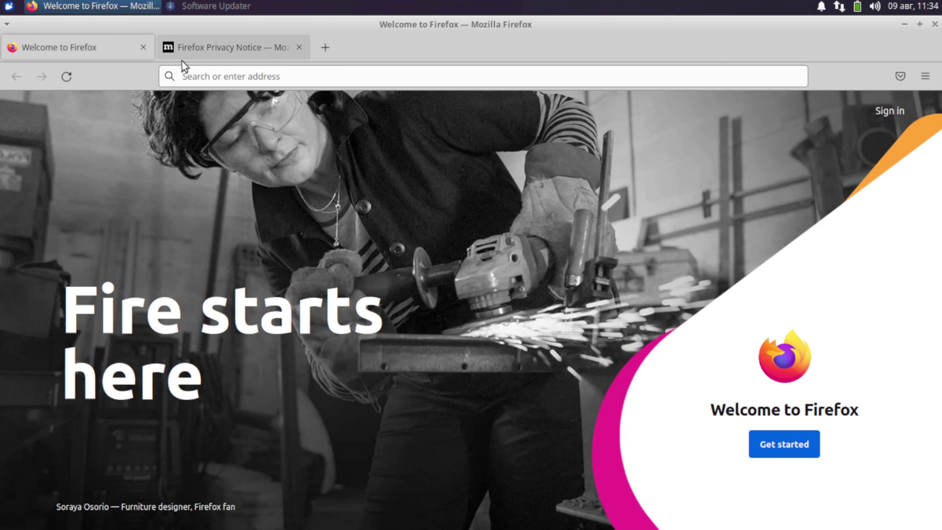
Close the Welcome to Firefox page and skim through the Firefox Privacy Notice.
click(143, 47)
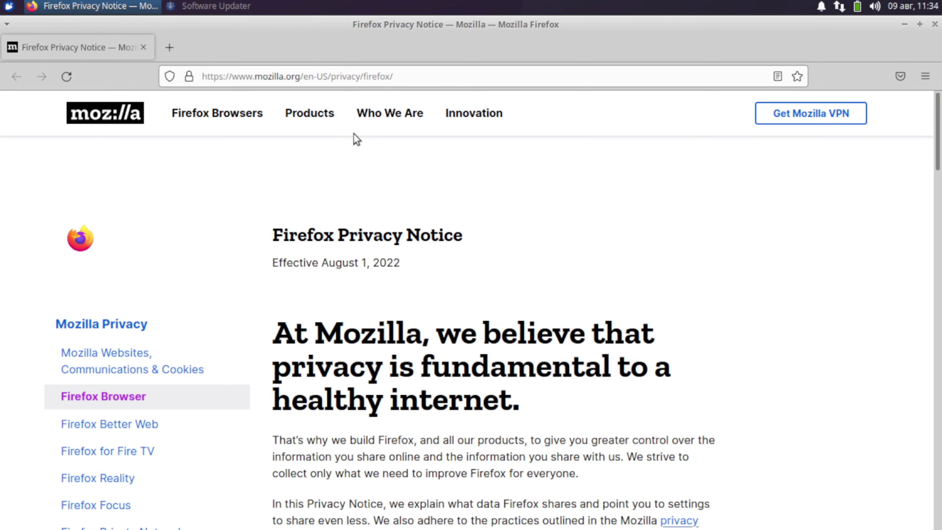
scroll(353, 139, down, 10)
scroll(611, 168, up, 15)
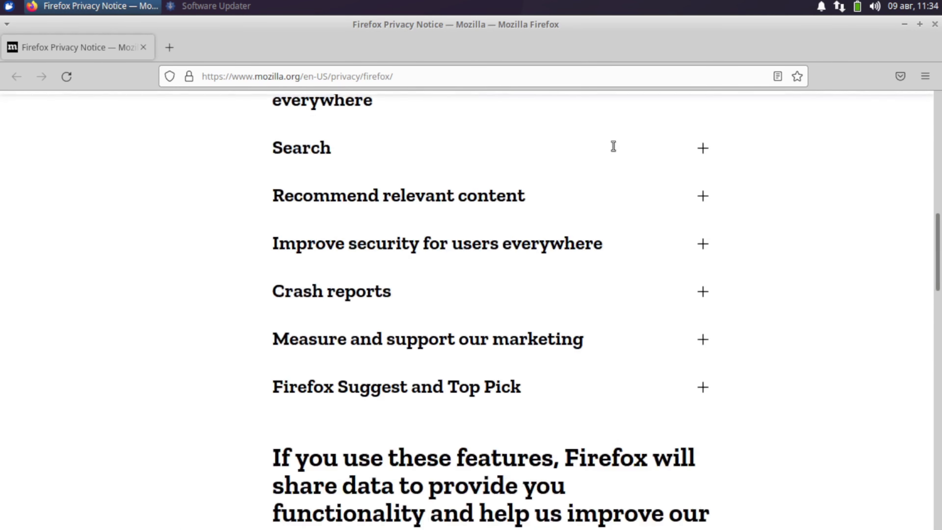
scroll(399, 237, down, 20)
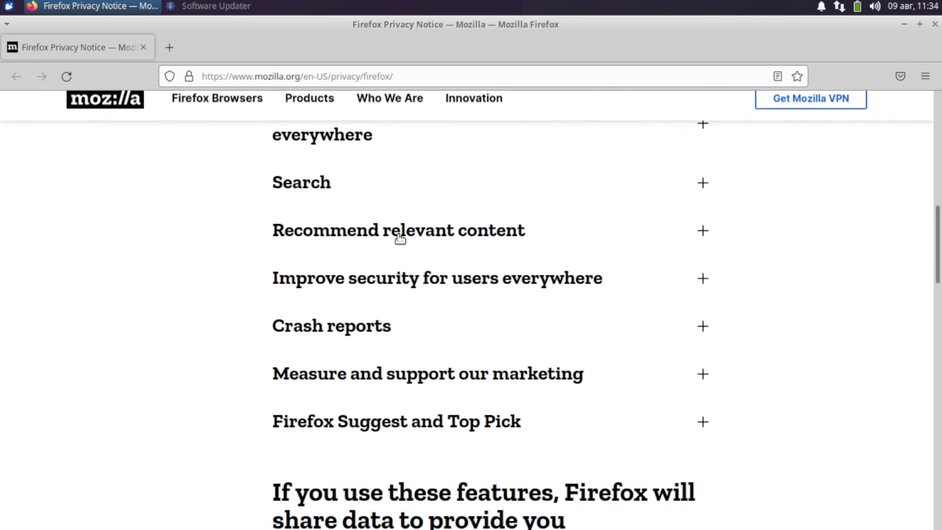
scroll(150, 206, up, 10)
scroll(150, 206, up, 10)
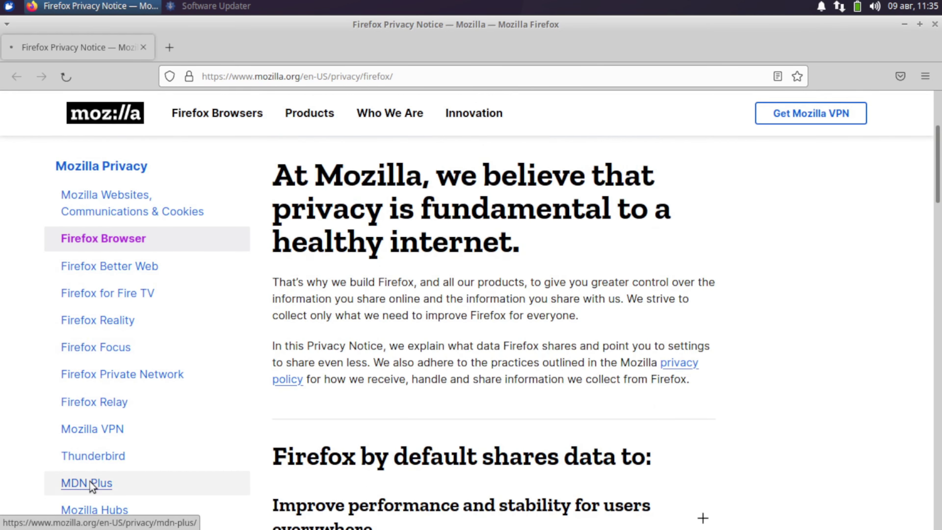
Open the MDN Plus privacy notice, skim through it and close the browser.
click(94, 483)
scroll(178, 333, down, 2)
scroll(180, 329, down, 4)
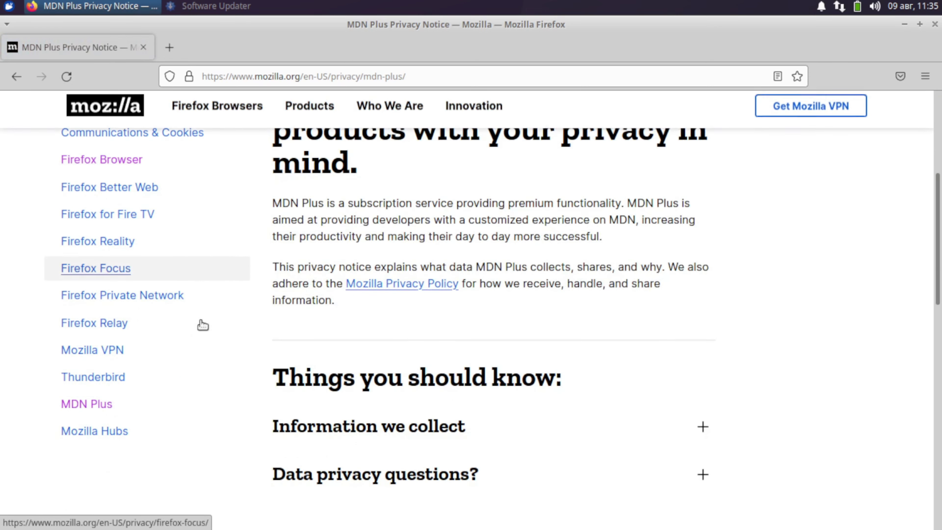
click(143, 47)
Launch MATE Calculator from the Accessories applications.
click(9, 6)
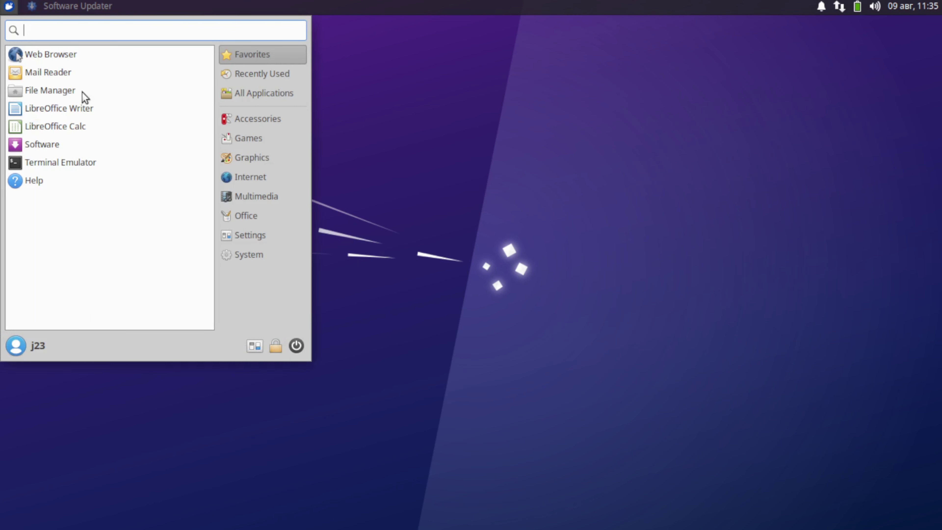
click(263, 124)
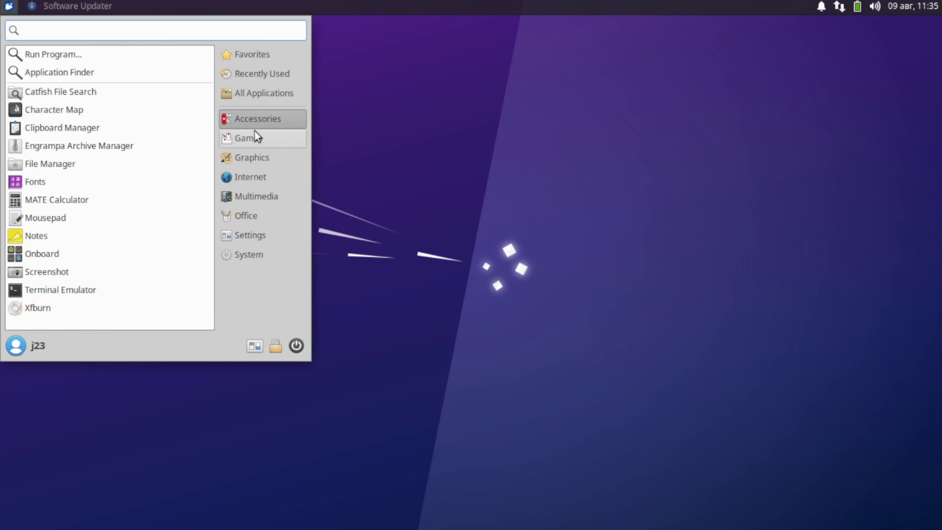
click(37, 200)
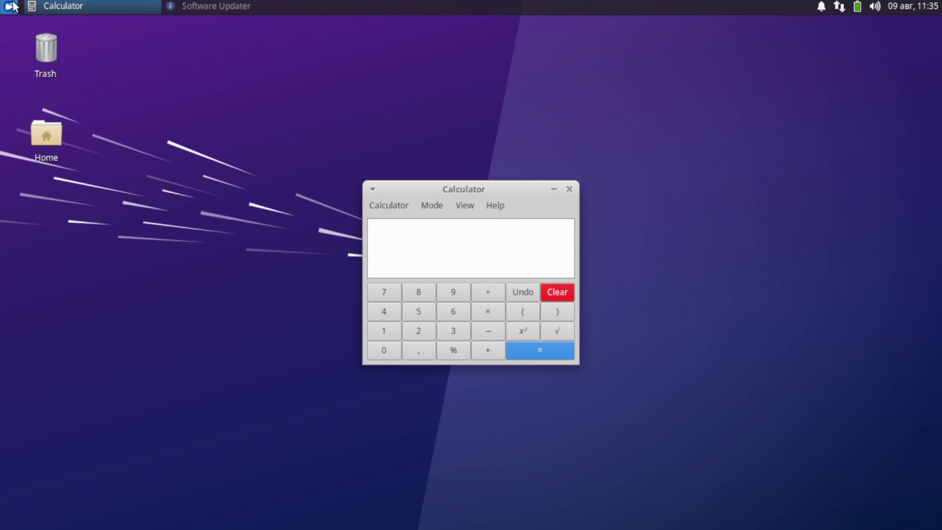
Launch the Onboard on-screen keyboard from the Accessories applications.
click(9, 7)
click(243, 118)
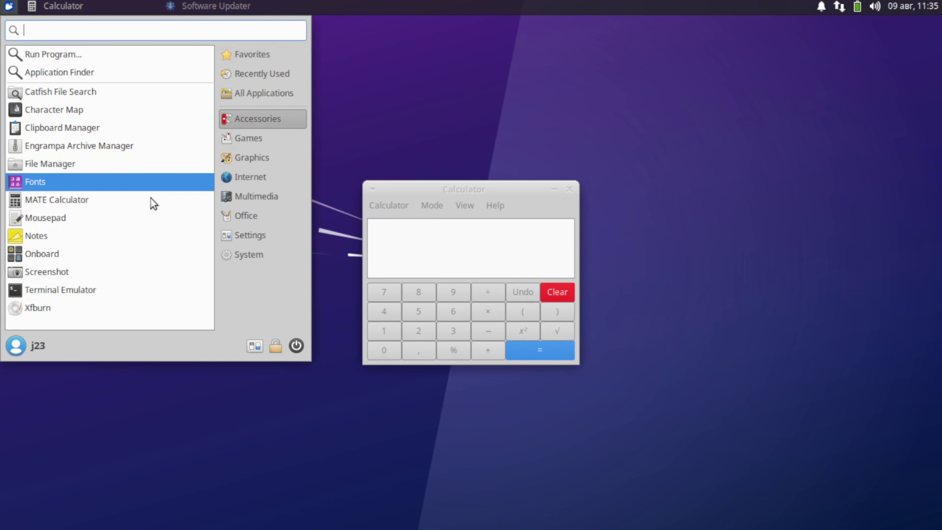
click(60, 255)
Test the on-screen keyboard by evaluating 3jo in the calculator, clear the entry and hide the keyboard.
click(454, 330)
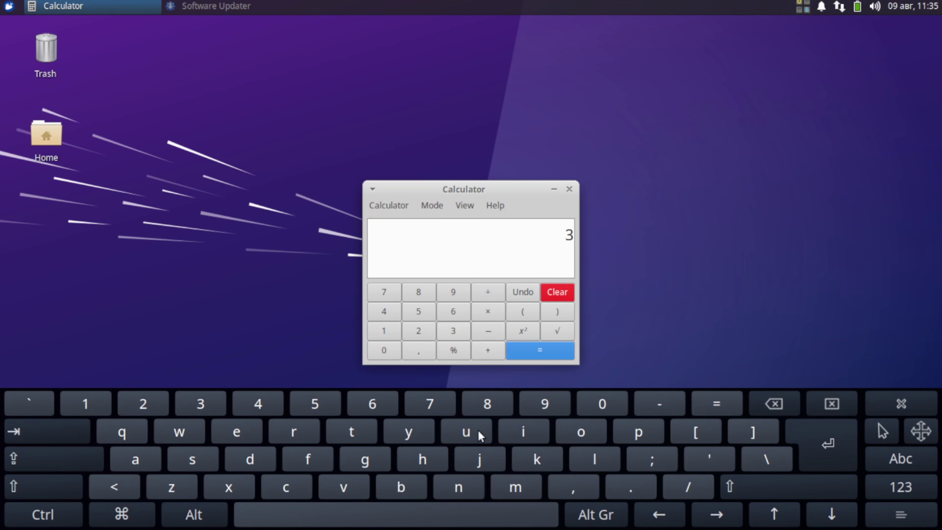
click(479, 459)
click(575, 440)
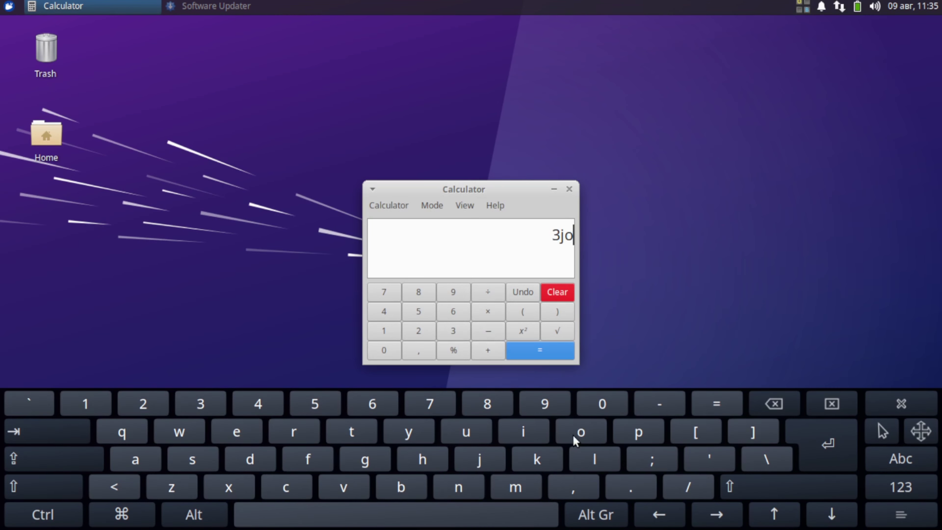
click(835, 443)
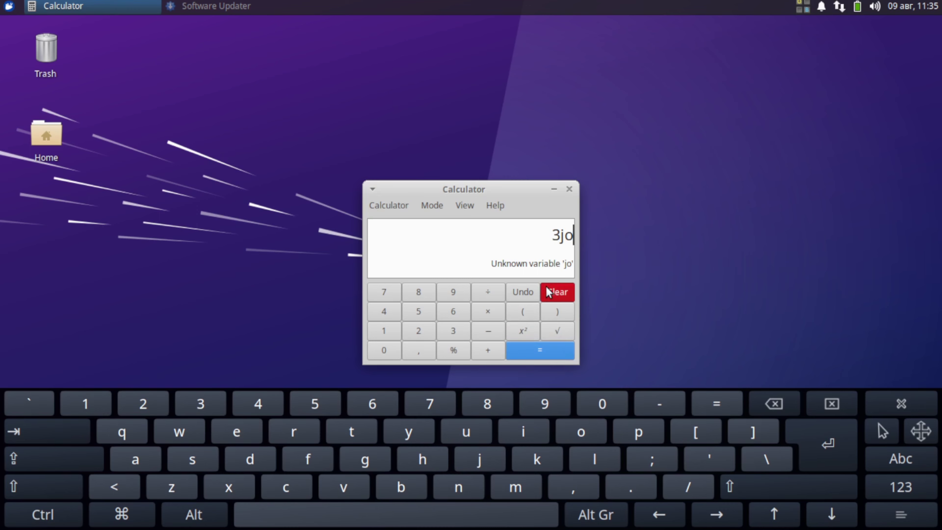
click(556, 292)
click(913, 411)
View the calculator's About information, dismiss it and close the calculator.
click(495, 205)
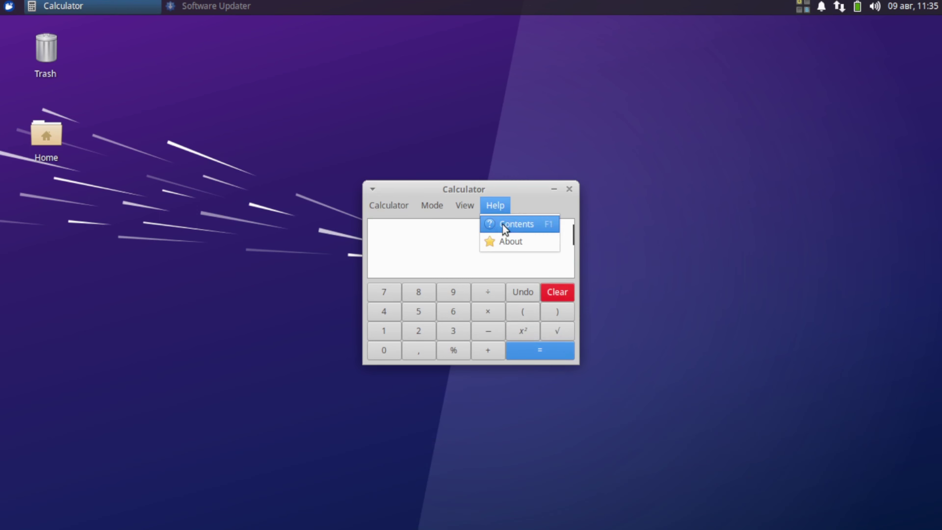
click(506, 243)
click(605, 169)
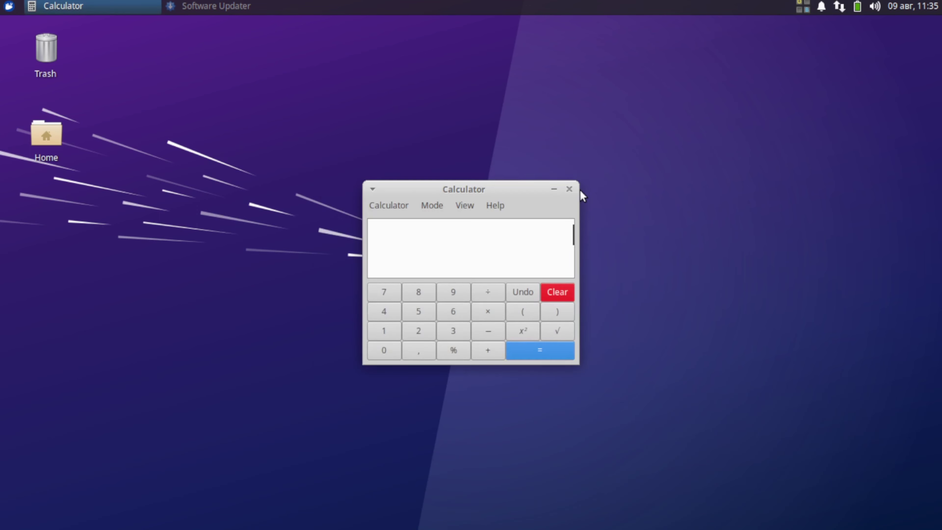
click(577, 190)
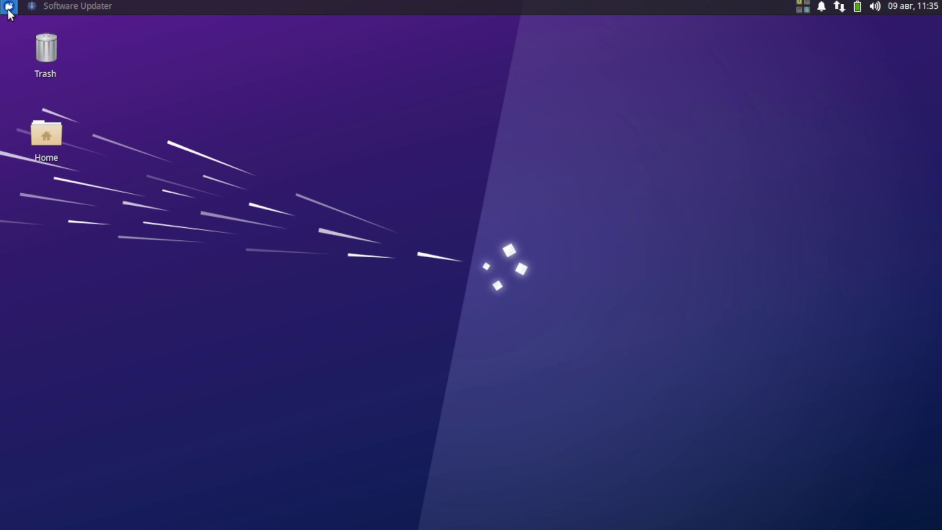
Open About Xfce from the list of all applications and move its window toward the middle of the desktop.
click(9, 7)
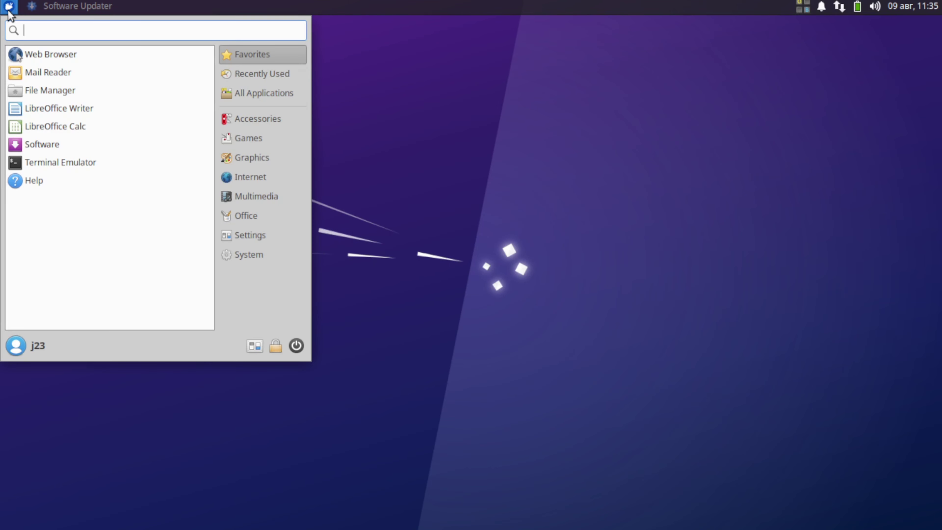
click(259, 76)
click(232, 91)
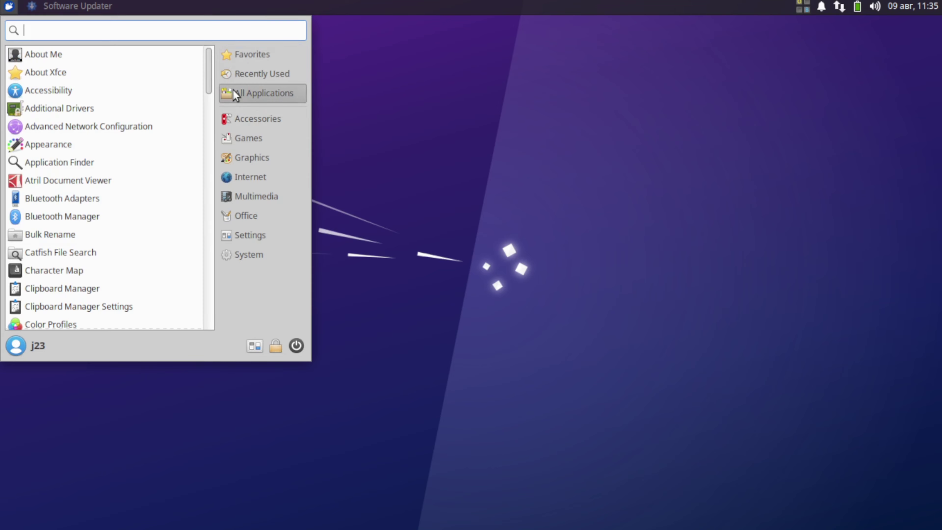
click(81, 73)
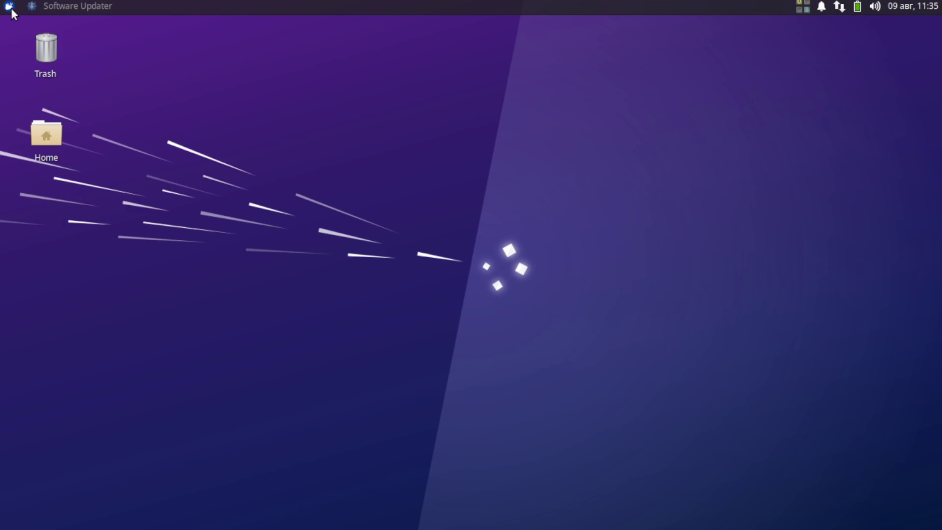
drag(105, 37, 335, 61)
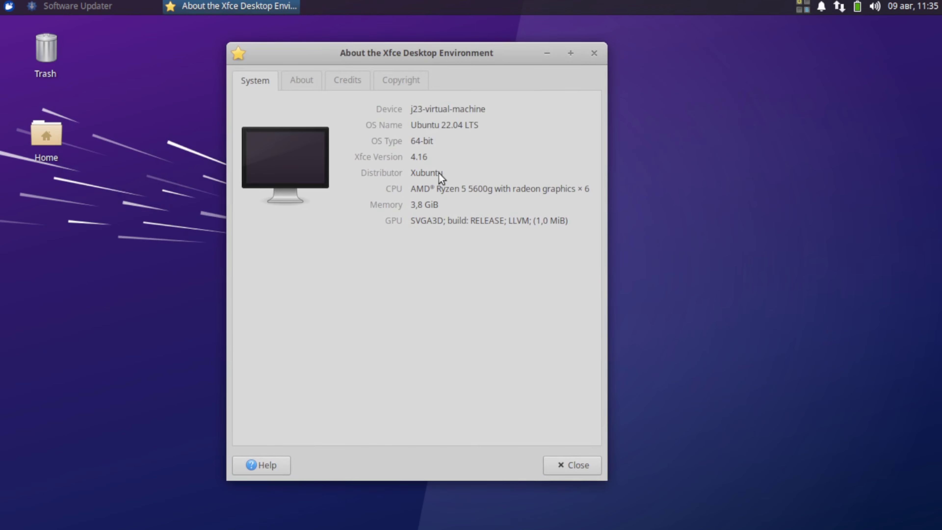
Look through the About, Credits and Copyright information of the Xfce desktop environment and close the window.
click(300, 84)
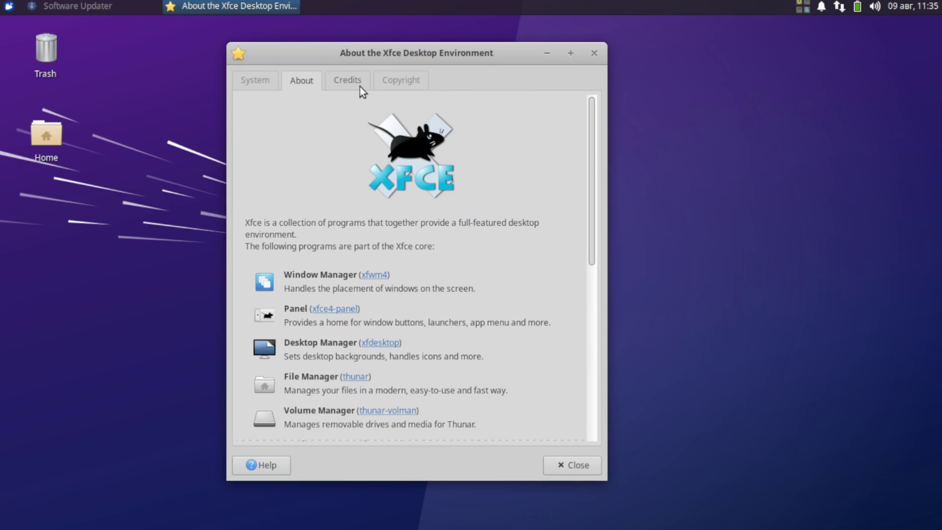
click(359, 85)
click(415, 79)
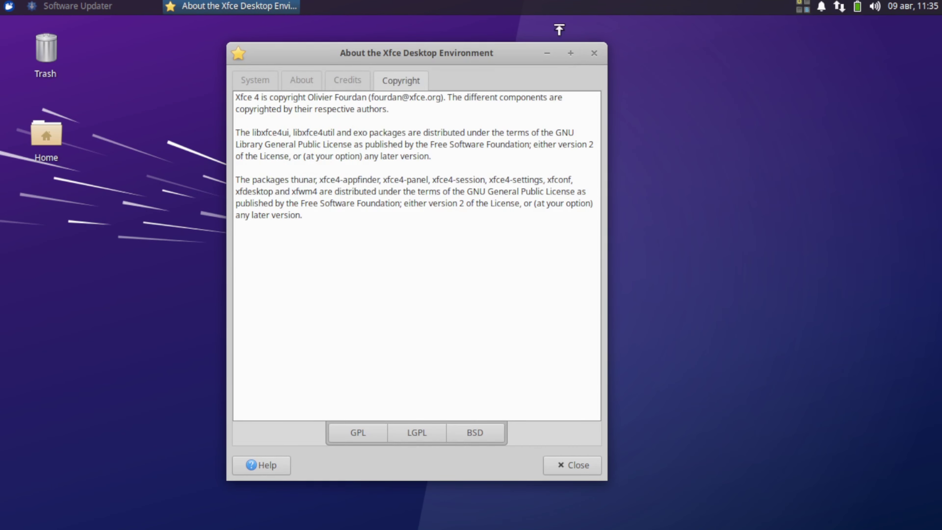
click(592, 54)
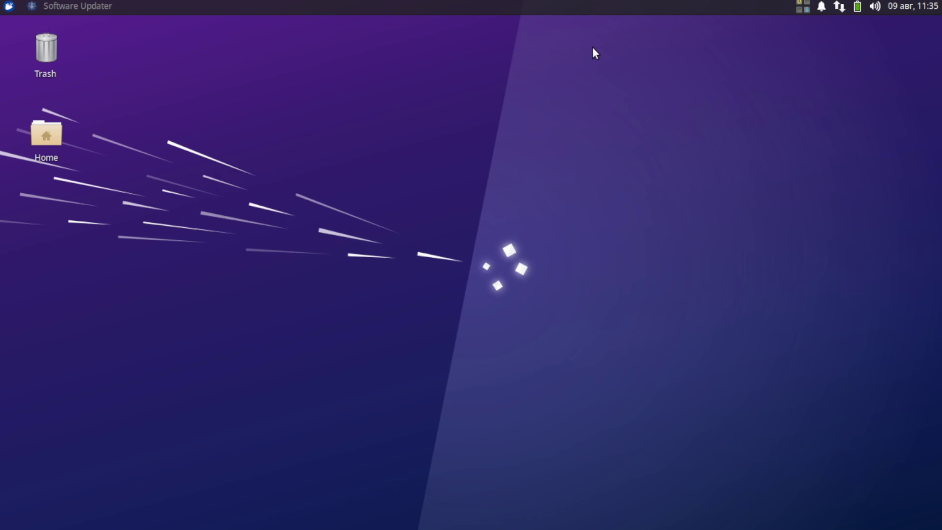
Open the user's profile details in Mugshot and cancel without making changes.
click(9, 6)
click(33, 345)
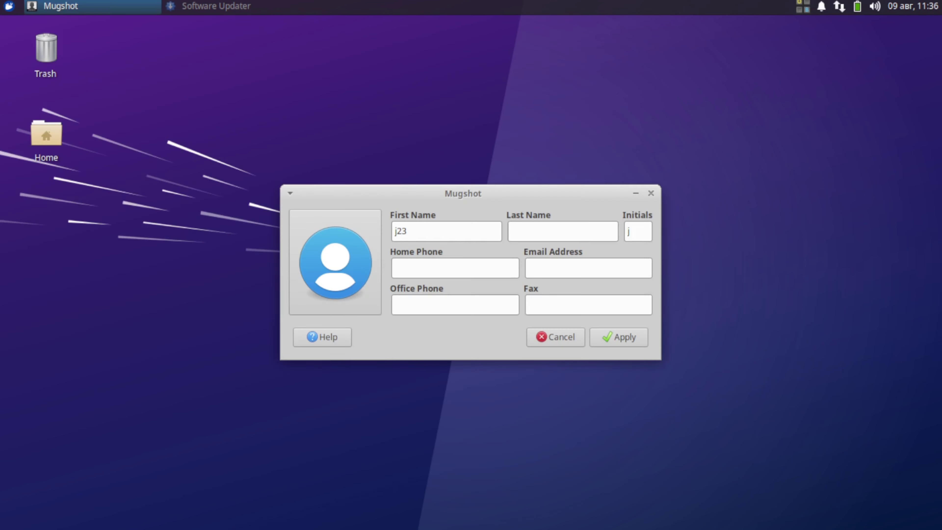
click(562, 341)
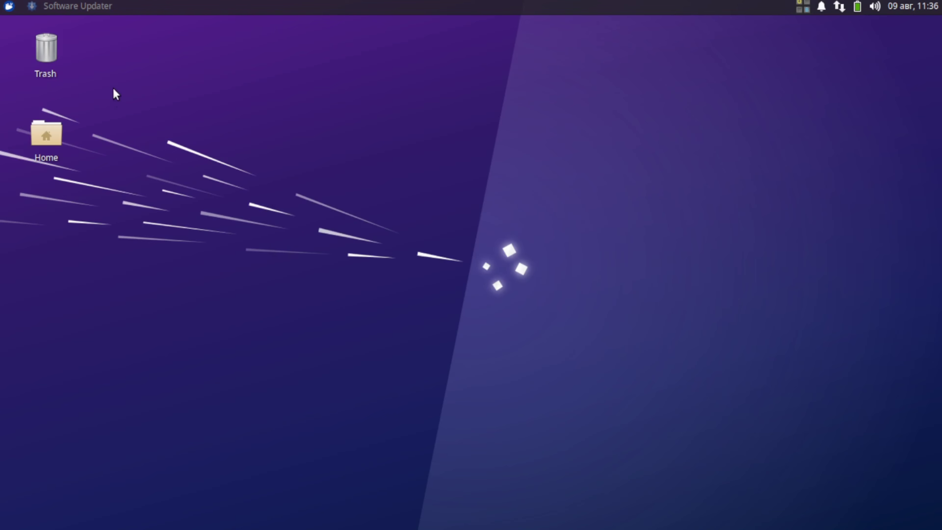
Open the Appearance settings from the Settings manager.
click(10, 7)
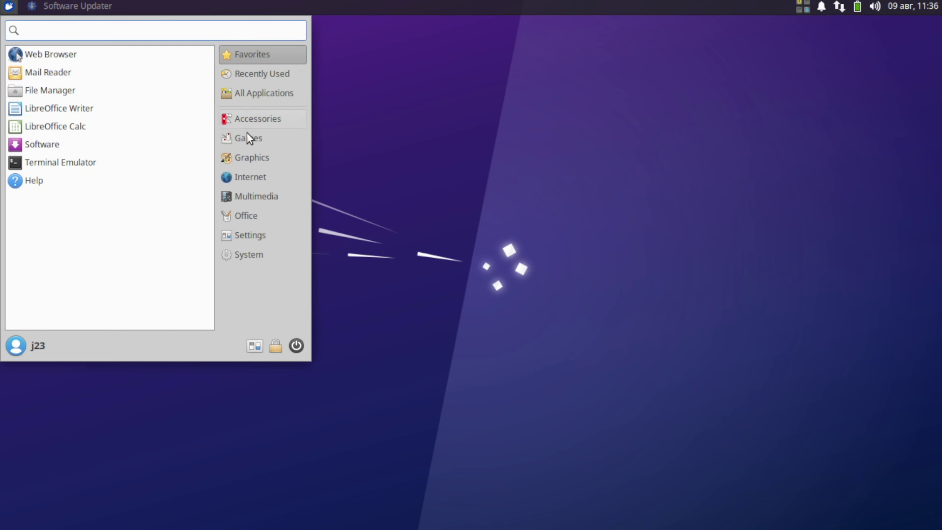
click(255, 345)
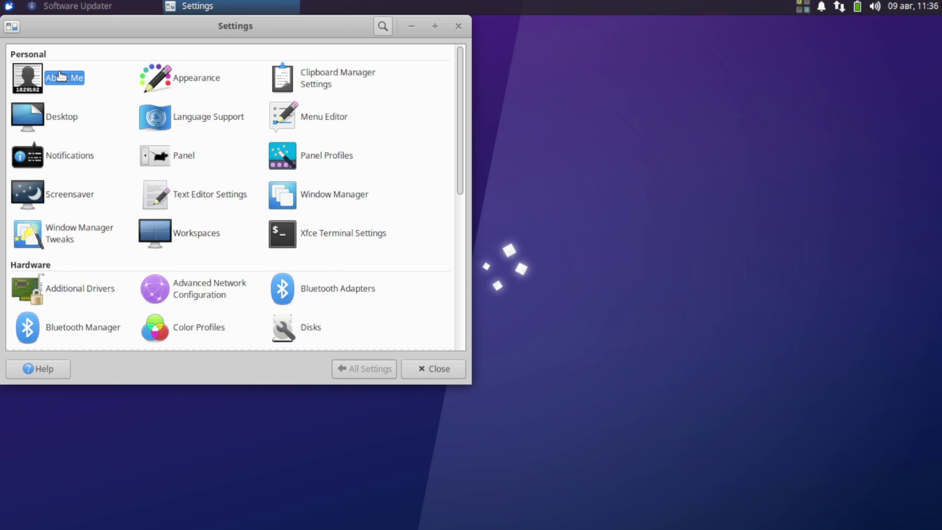
click(147, 84)
click(145, 84)
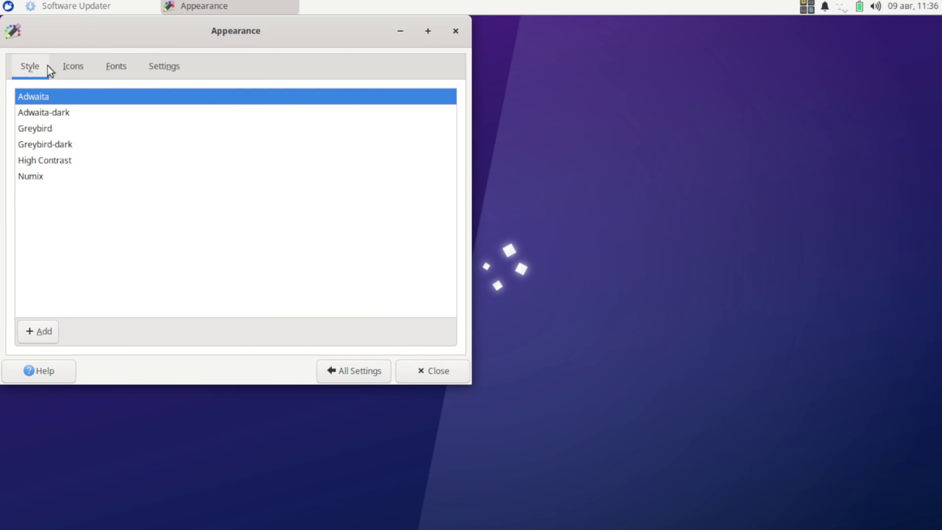
Try the Greybird and Greybird-dark styles and apply the Numix style to the desktop.
click(61, 70)
click(40, 73)
click(66, 128)
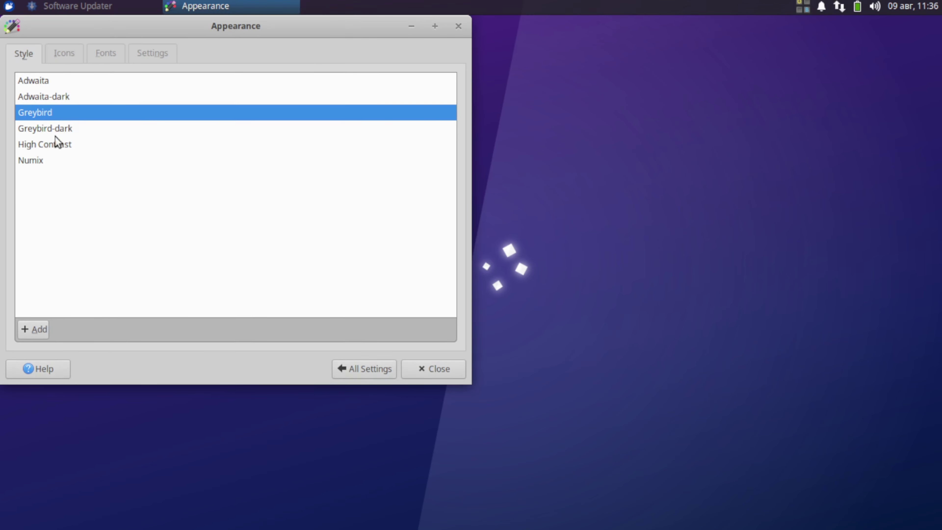
click(55, 143)
click(54, 142)
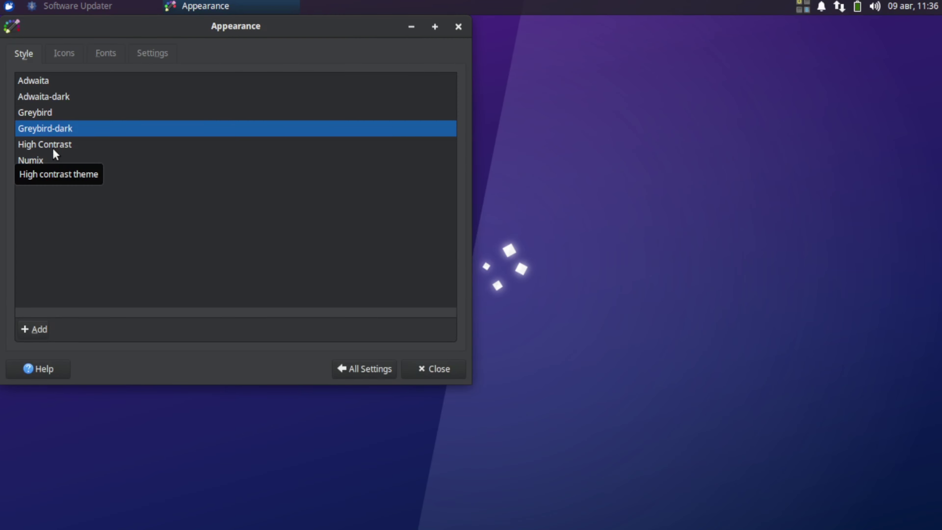
click(53, 161)
click(97, 113)
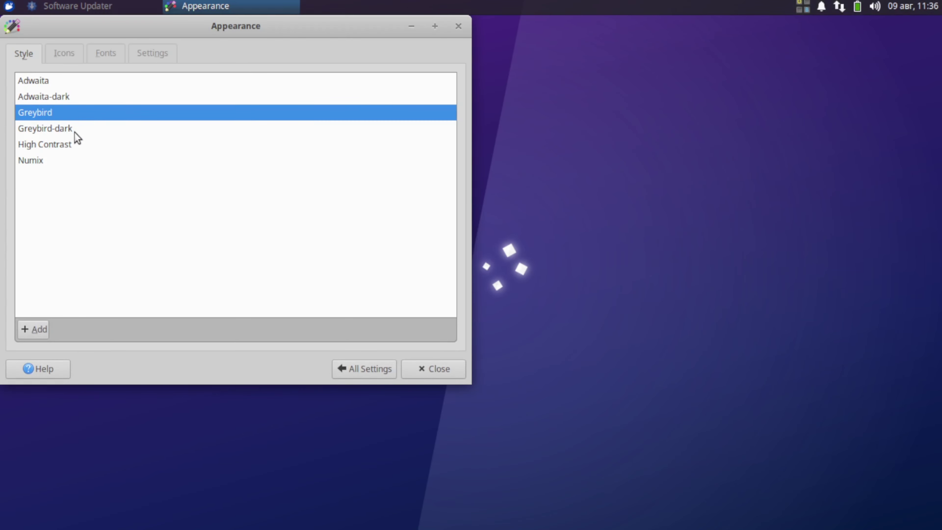
click(42, 161)
Try several icon themes, including elementary Xfce, and apply the Adwaita icon theme.
click(59, 63)
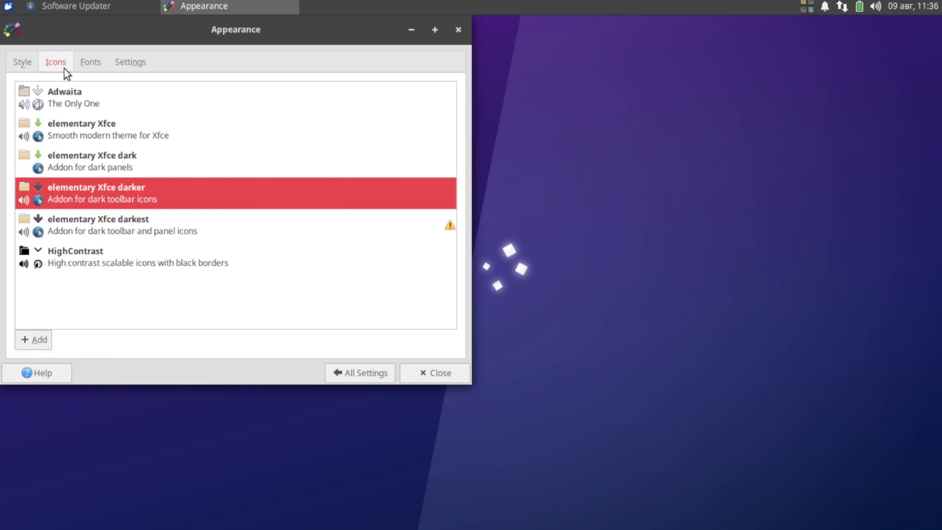
click(90, 108)
click(99, 186)
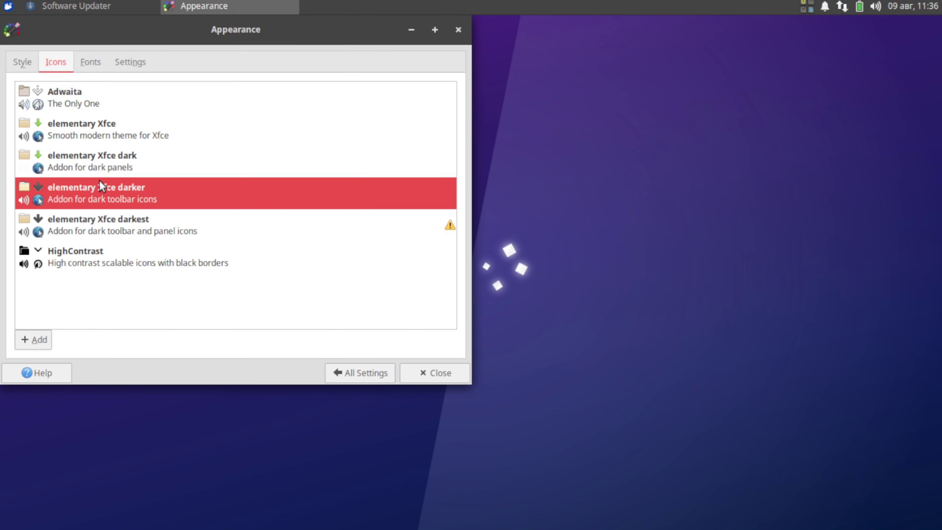
click(93, 265)
click(101, 216)
click(112, 194)
click(129, 137)
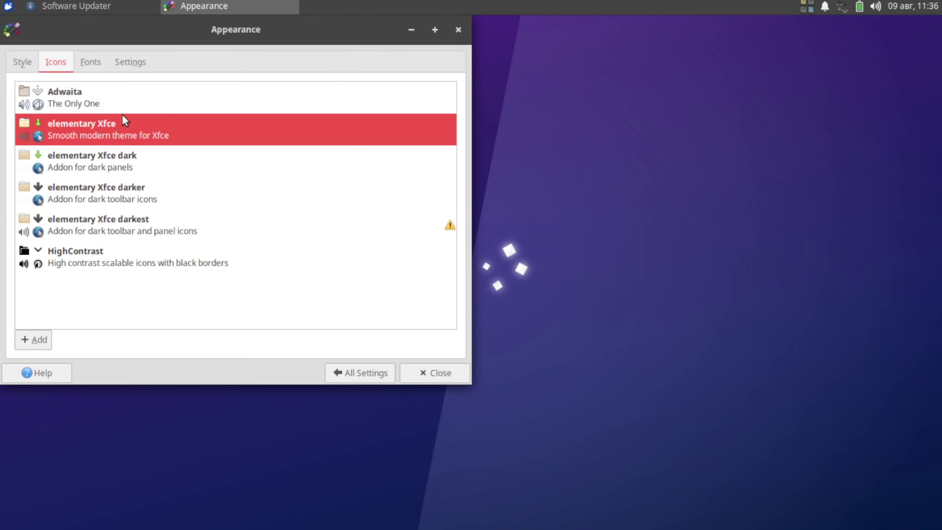
click(123, 102)
Look through the Fonts and Settings pages of Appearance, revisit Style and return to all settings.
click(98, 62)
click(122, 63)
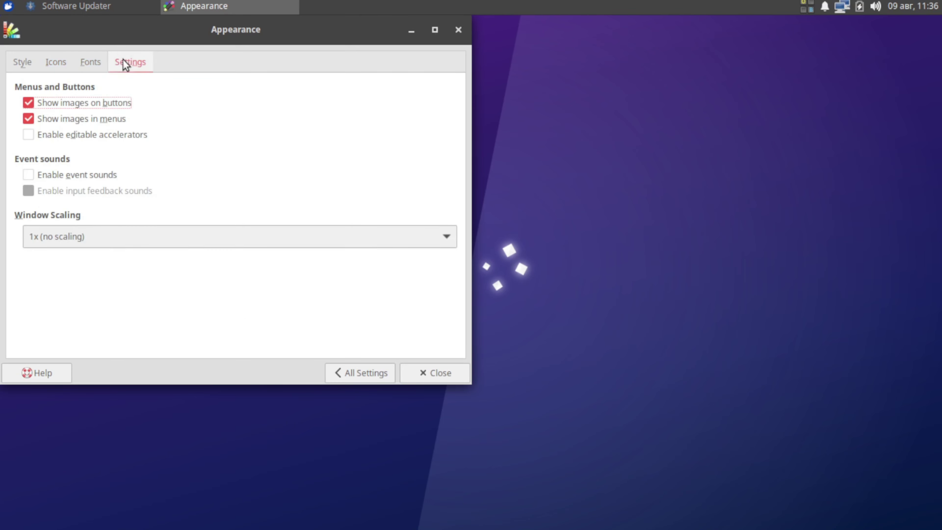
click(20, 62)
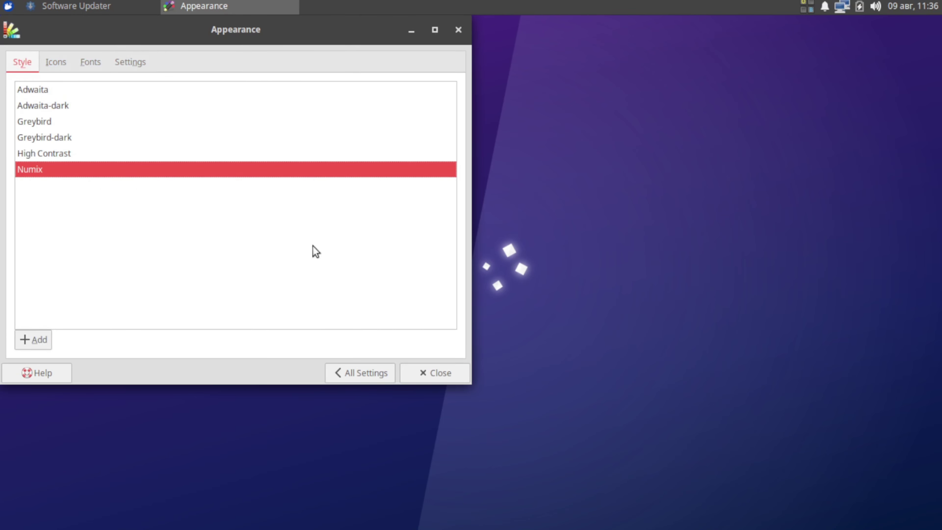
click(357, 379)
Open the Desktop settings and look through the Menus and Icons options.
click(40, 125)
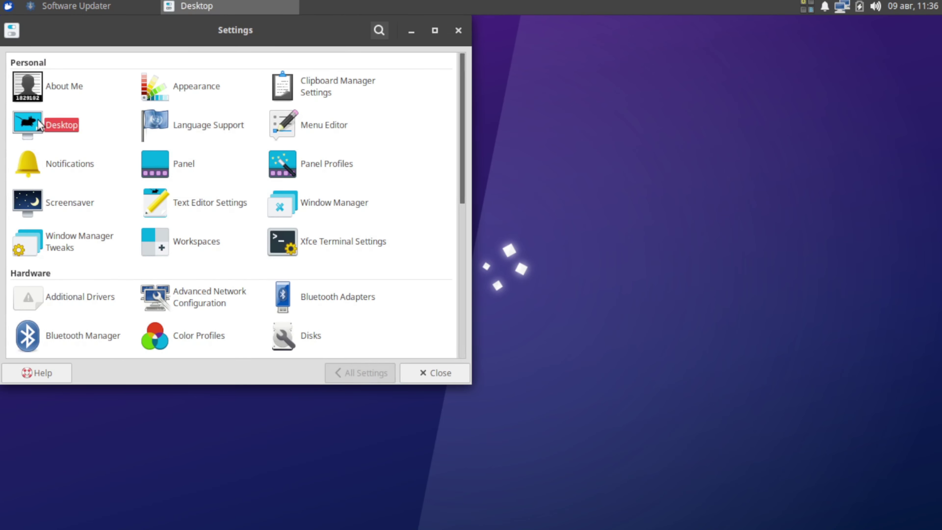
click(86, 63)
click(123, 62)
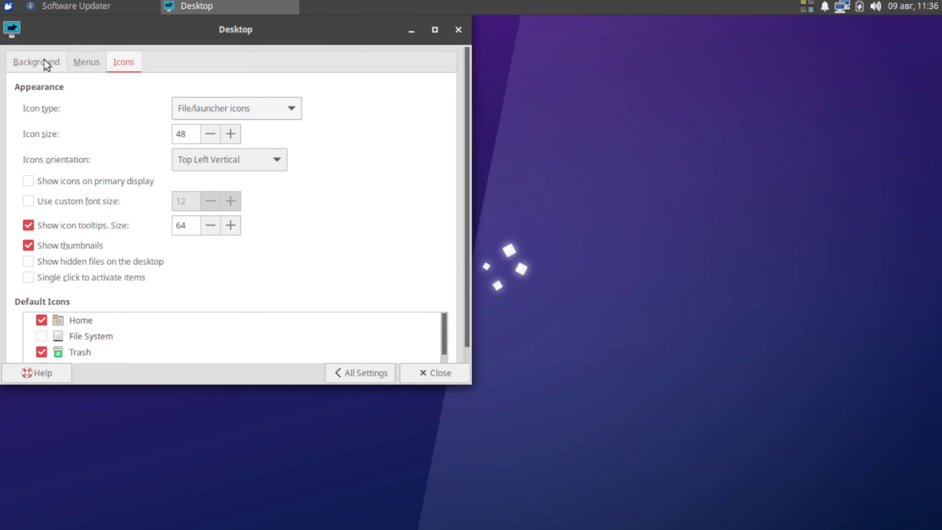
Try the teal wave, pale-blue sky and dark purple light-streak wallpapers as the desktop background.
click(37, 62)
scroll(225, 189, down, 5)
scroll(226, 190, down, 5)
click(240, 190)
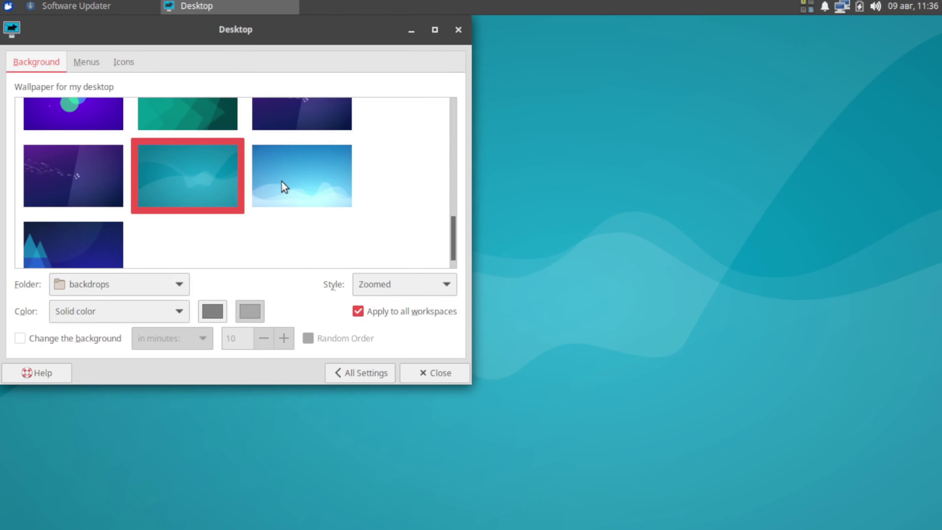
click(287, 184)
scroll(296, 193, up, 3)
click(296, 213)
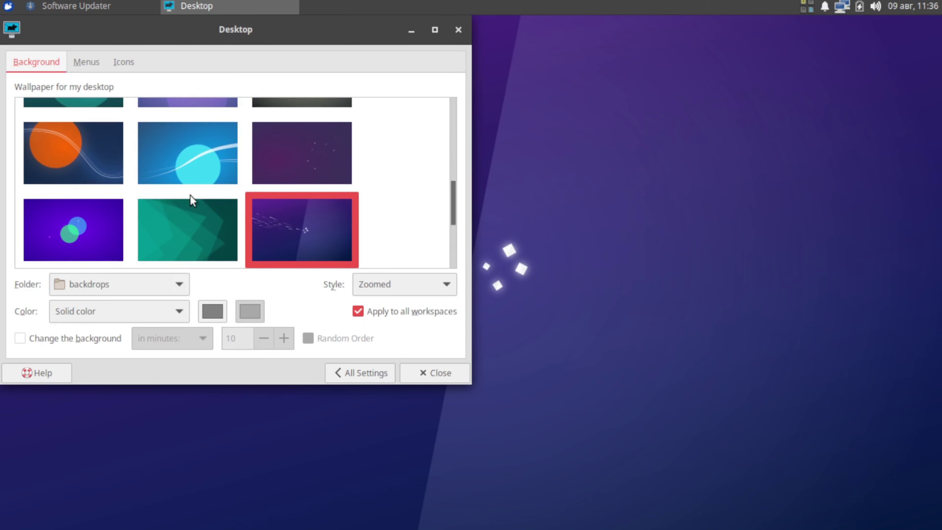
Try more abstract wallpapers, including the green polygons, orange circle, blue-green circles, grey triangles and purple circle designs.
click(182, 184)
click(160, 230)
click(99, 163)
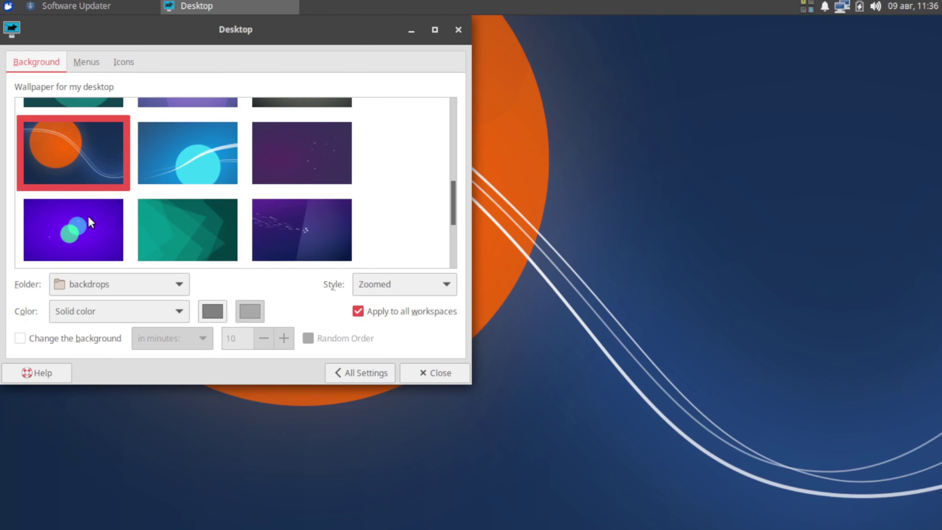
click(88, 216)
click(284, 180)
scroll(267, 193, up, 2)
click(259, 172)
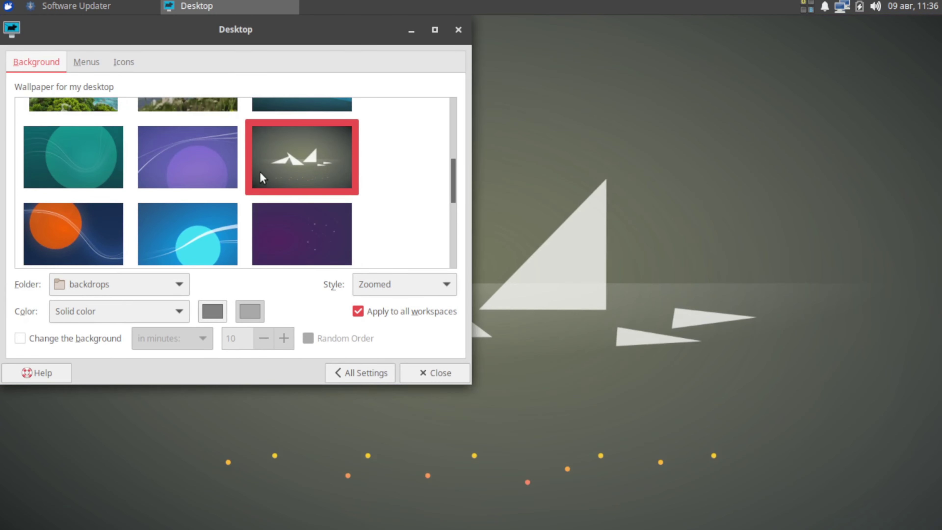
click(214, 172)
scroll(214, 173, up, 1)
scroll(213, 173, up, 1)
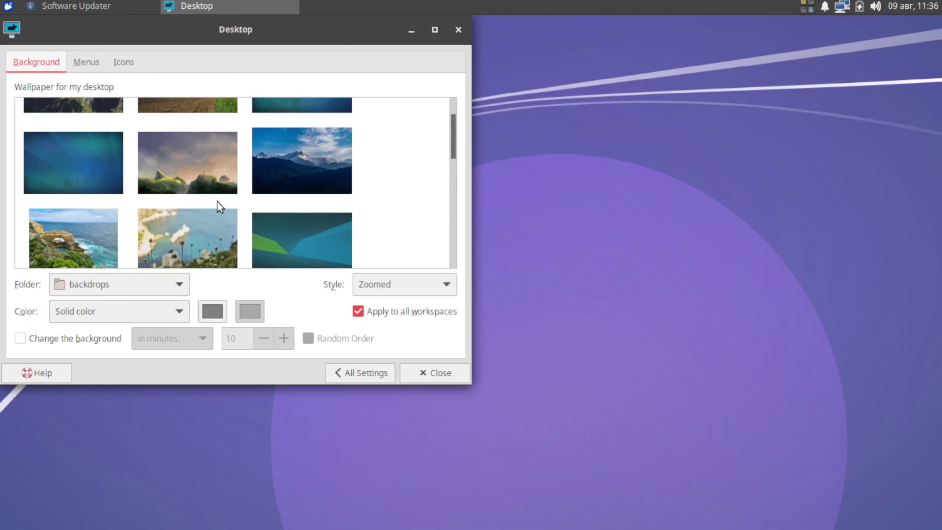
Try landscape photo wallpapers such as the ploughed field and set the purple circle wallpaper as the background.
click(232, 162)
click(268, 157)
click(221, 154)
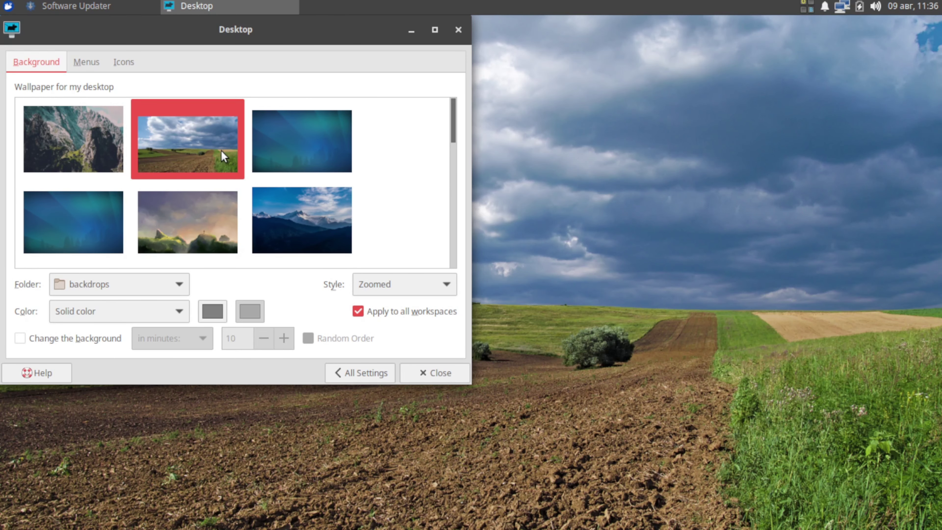
scroll(125, 168, down, 3)
click(193, 178)
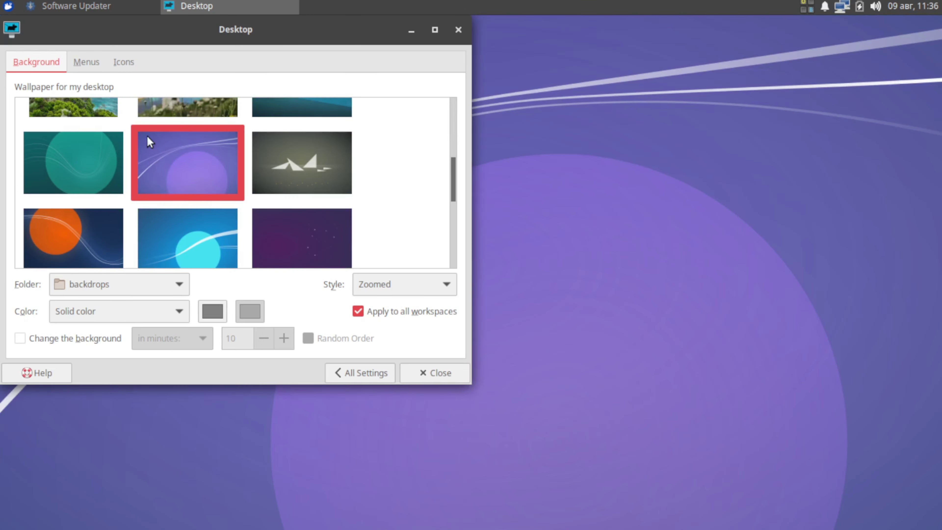
Review the Menus and Icons pages of the Desktop settings and return to all settings.
click(88, 64)
click(118, 63)
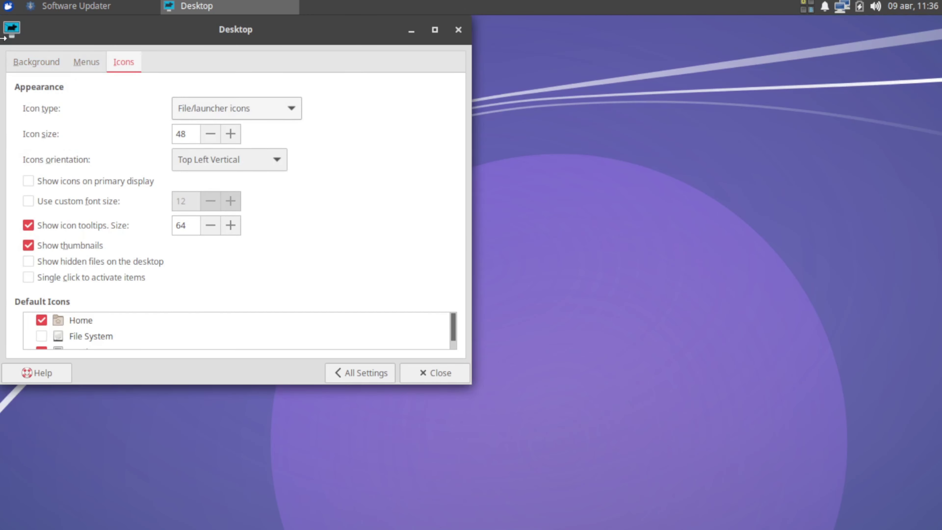
click(373, 373)
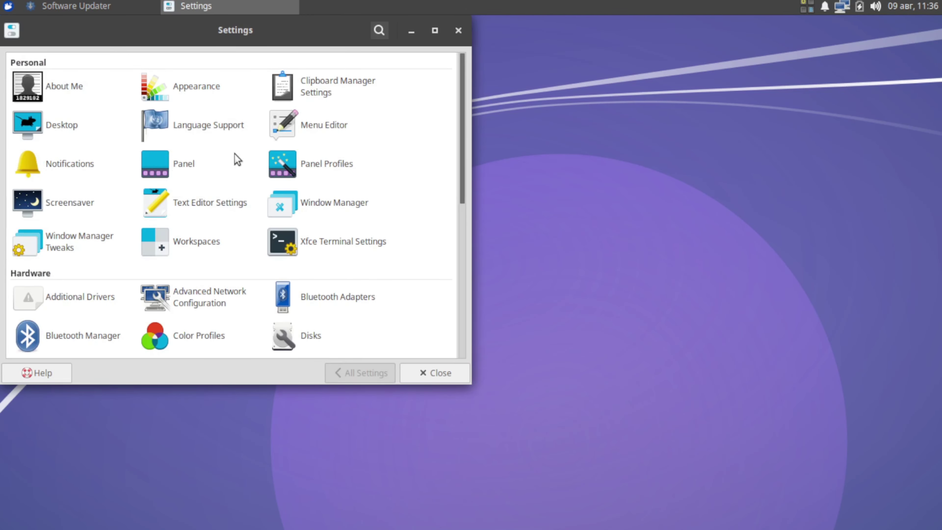
View the Menu Editor from the settings overview and close it without changes.
click(291, 135)
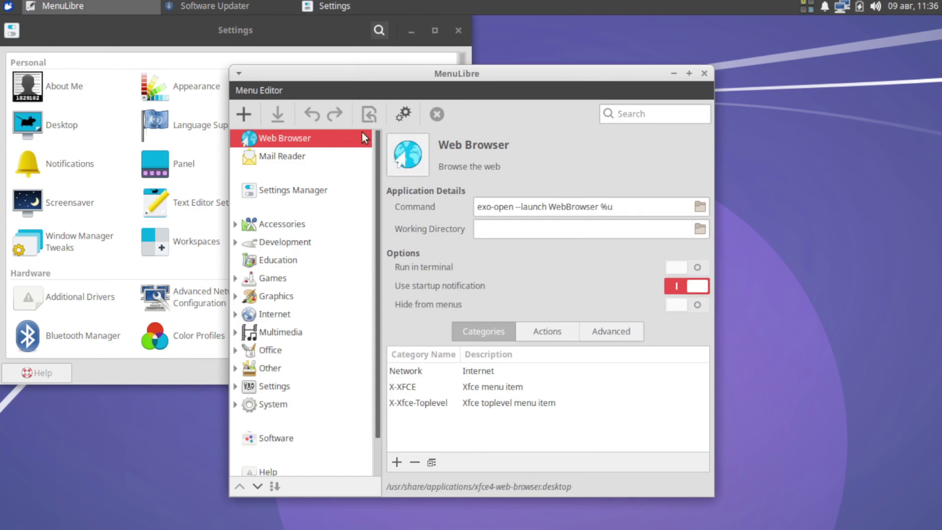
click(702, 75)
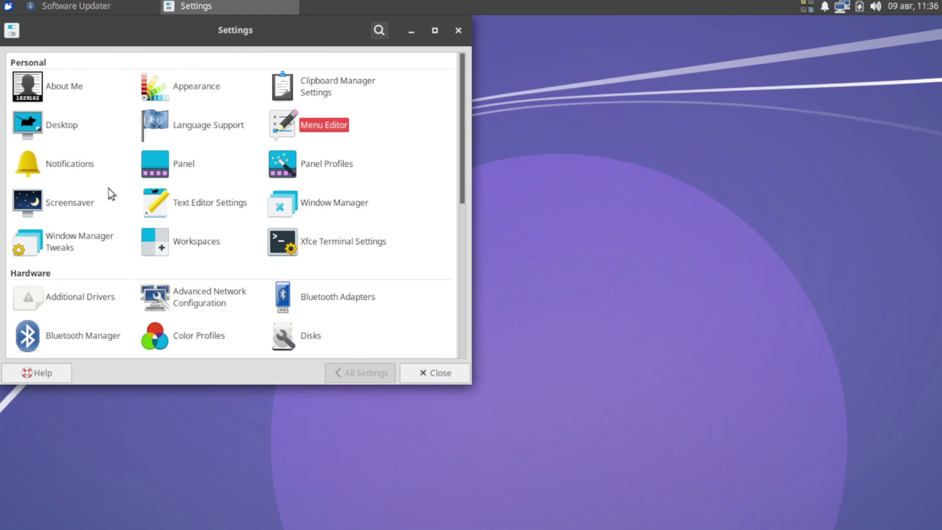
Open the Screensaver settings and preview the Random and Floating Xfce themes.
click(62, 209)
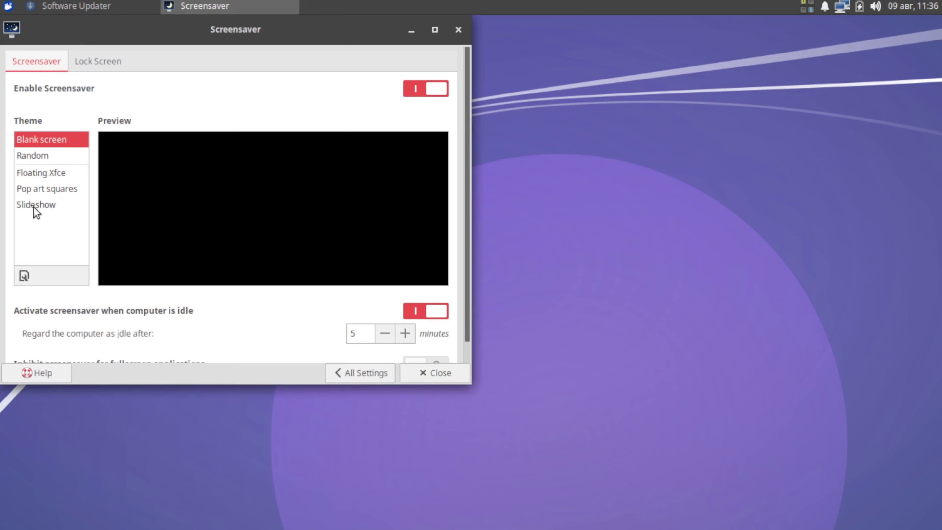
click(43, 154)
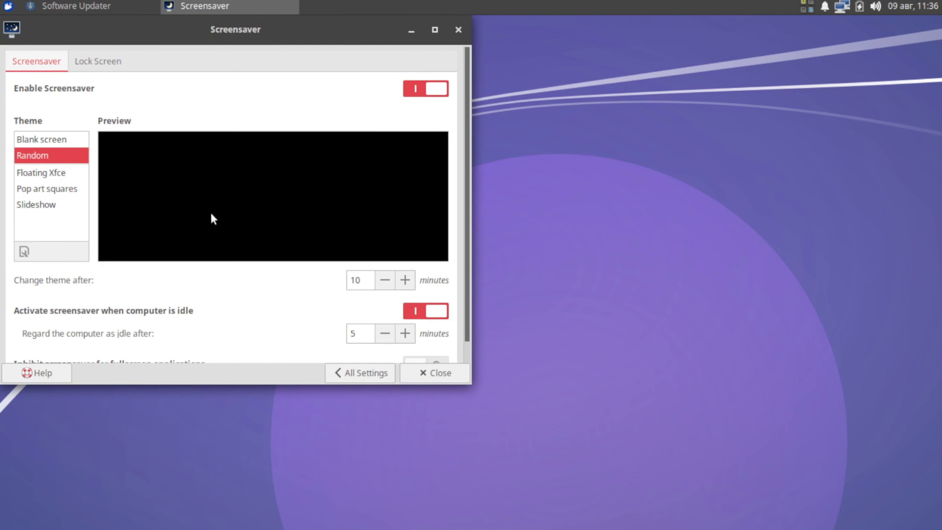
click(44, 172)
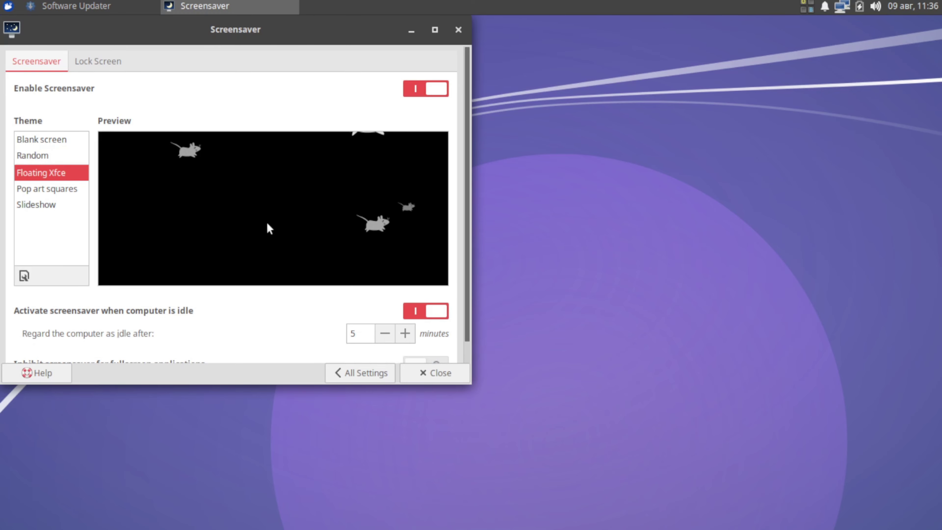
scroll(466, 334, down, 2)
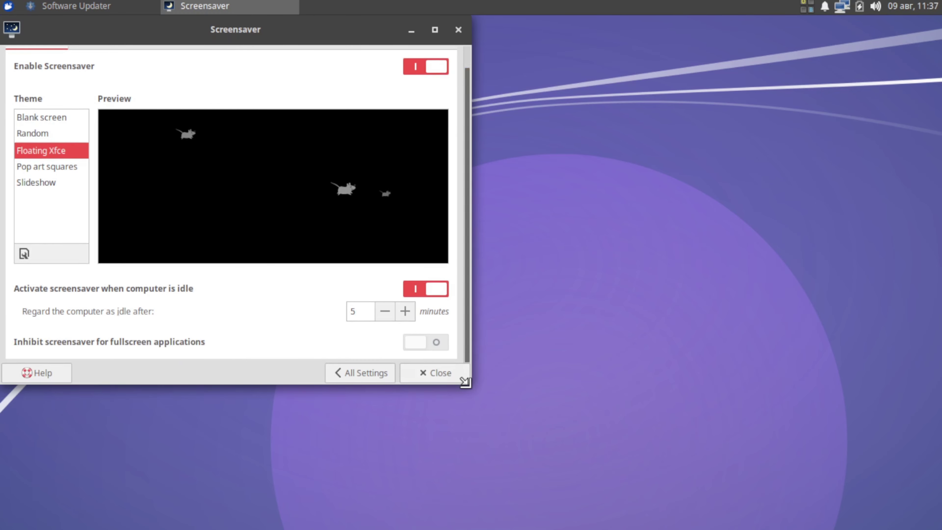
Enlarge the Screensaver window and check the Lock Screen options before returning to the Screensaver page.
drag(466, 382, 649, 498)
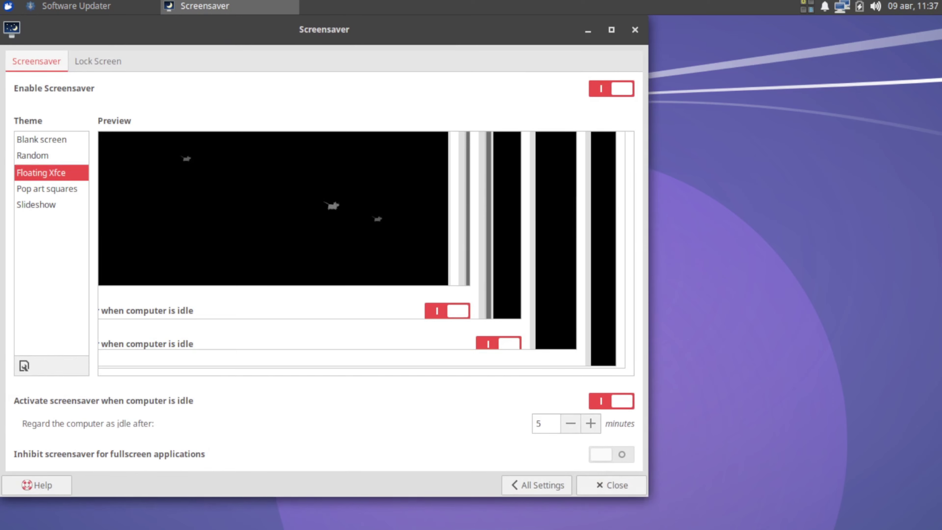
click(78, 63)
click(52, 60)
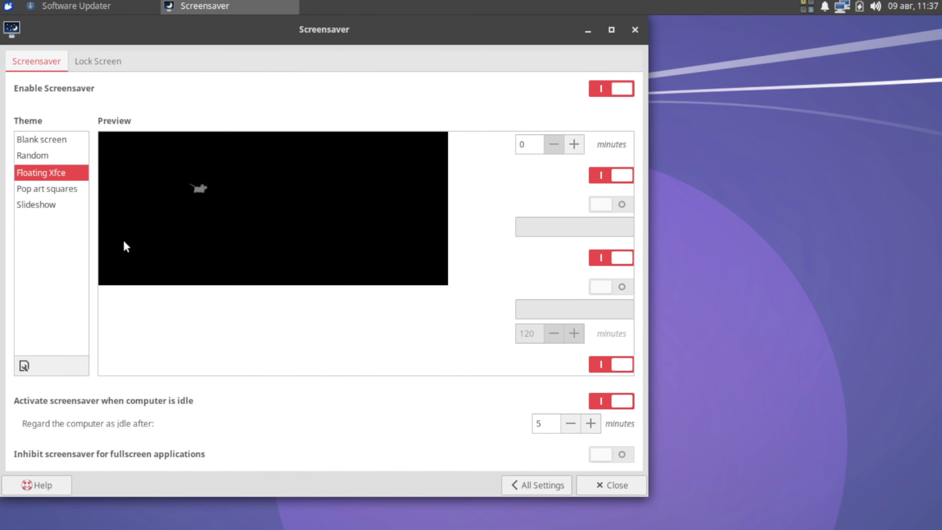
Preview the Pop art squares, Slideshow and Floating Xfce themes and set the screensaver to Blank screen.
click(42, 190)
click(38, 205)
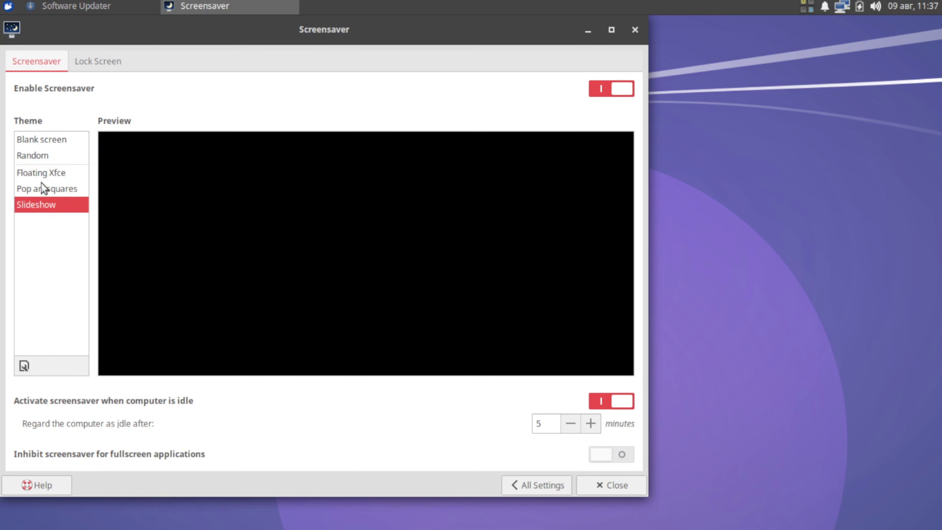
click(43, 175)
click(40, 203)
click(45, 188)
click(28, 140)
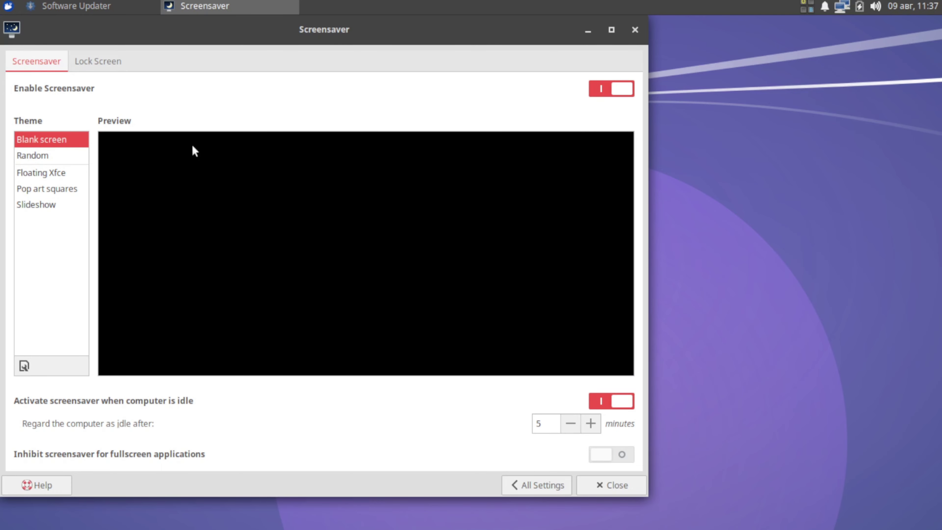
Turn off the screensaver and the lock screen and close the Screensaver settings.
click(622, 91)
click(97, 62)
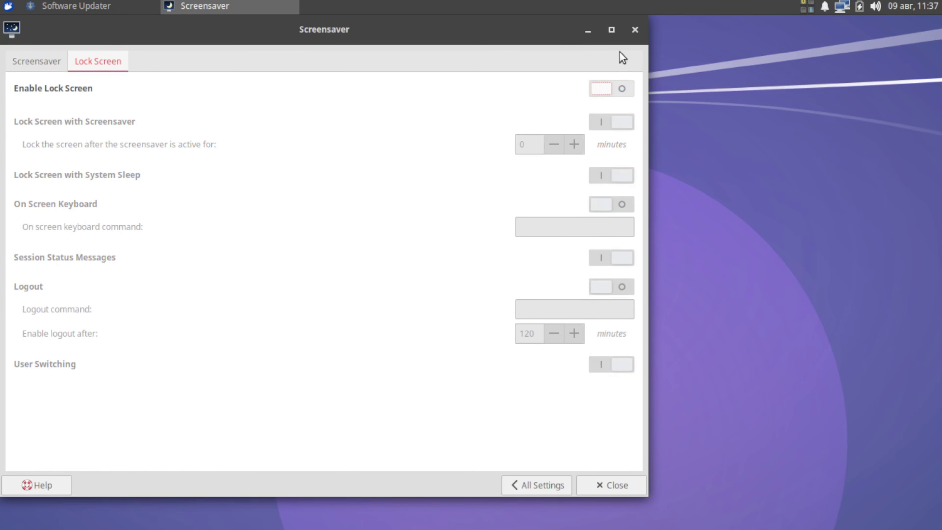
click(633, 30)
Browse the Accessories applications and open the Settings manager.
click(8, 6)
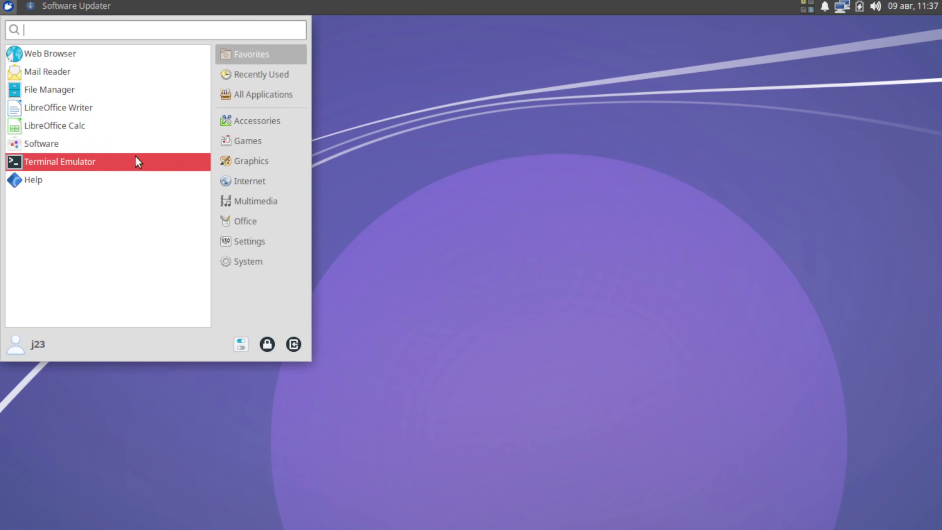
click(257, 134)
click(258, 123)
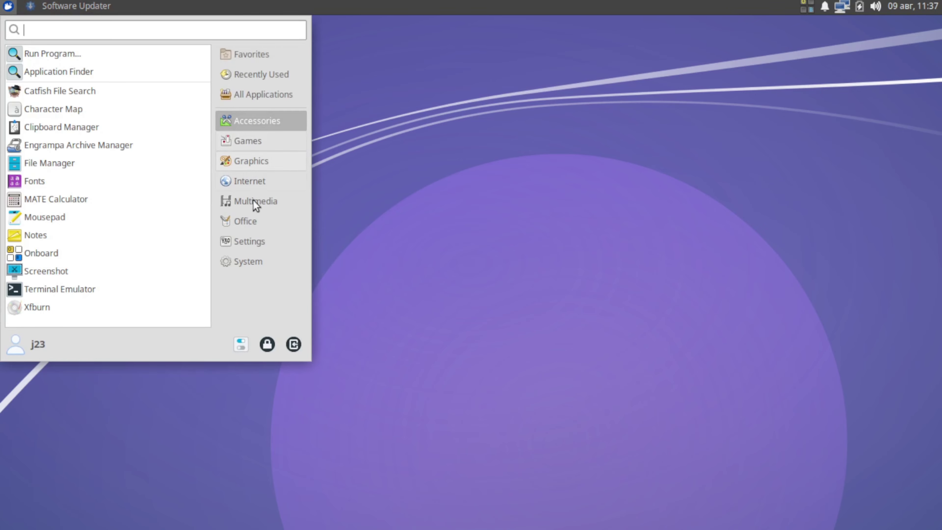
click(241, 344)
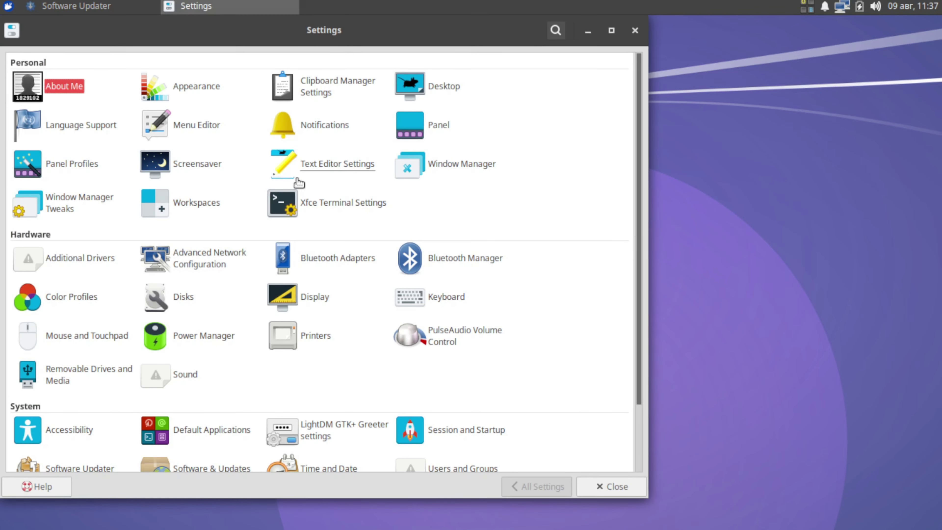
Open Panel Profiles, look at the Cupertino and GNOME 2 profiles, and close without applying either.
click(68, 169)
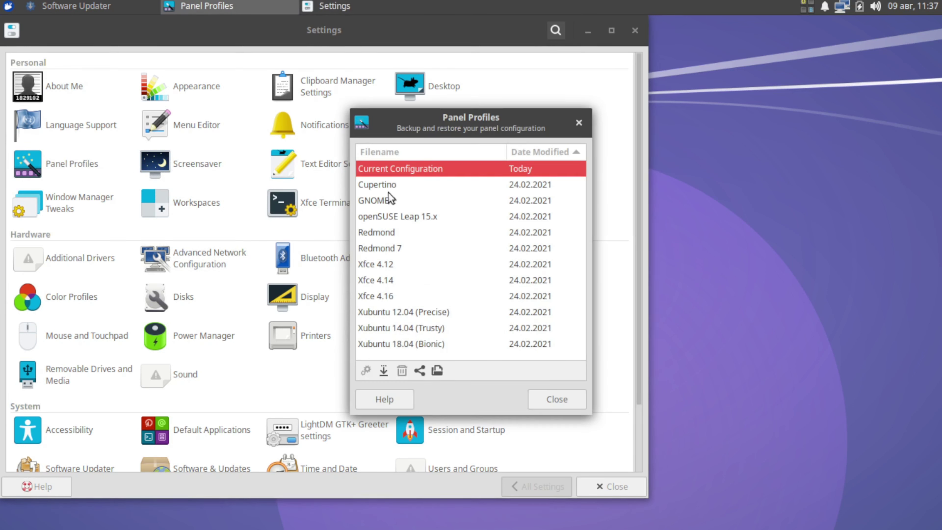
click(380, 187)
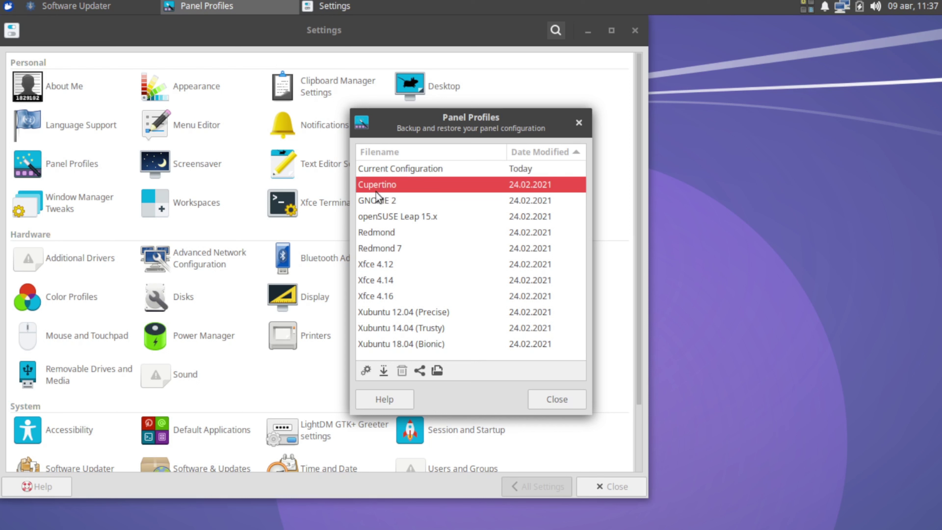
click(378, 202)
click(567, 400)
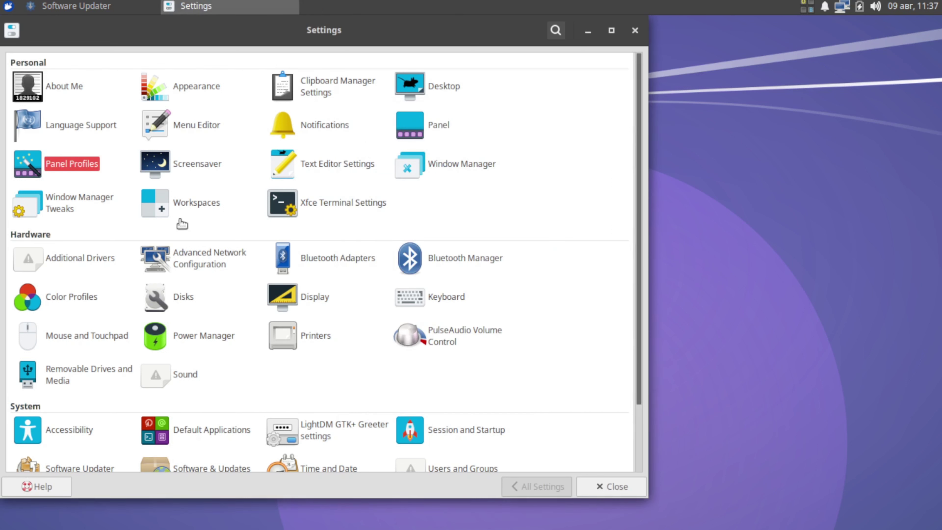
Check the Screensaver settings and the Text Editor Settings, returning to the Settings overview.
click(164, 167)
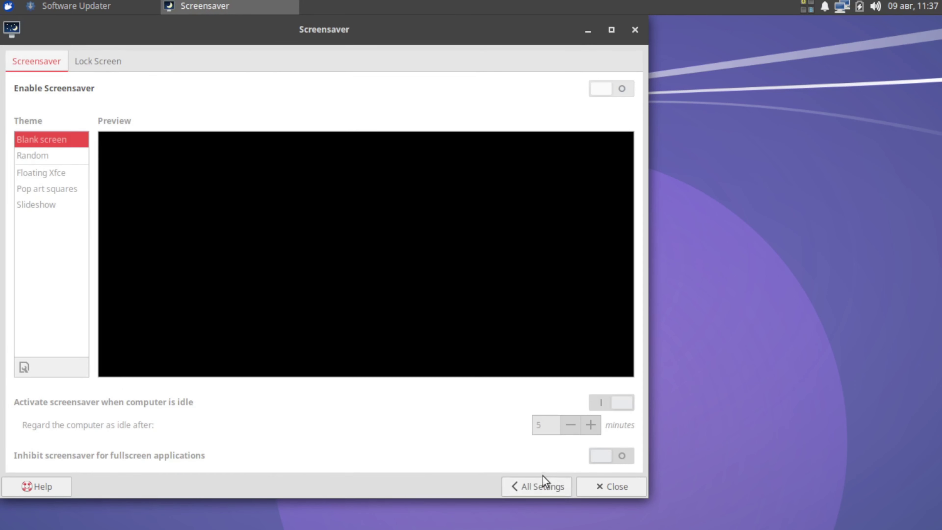
click(543, 484)
click(322, 166)
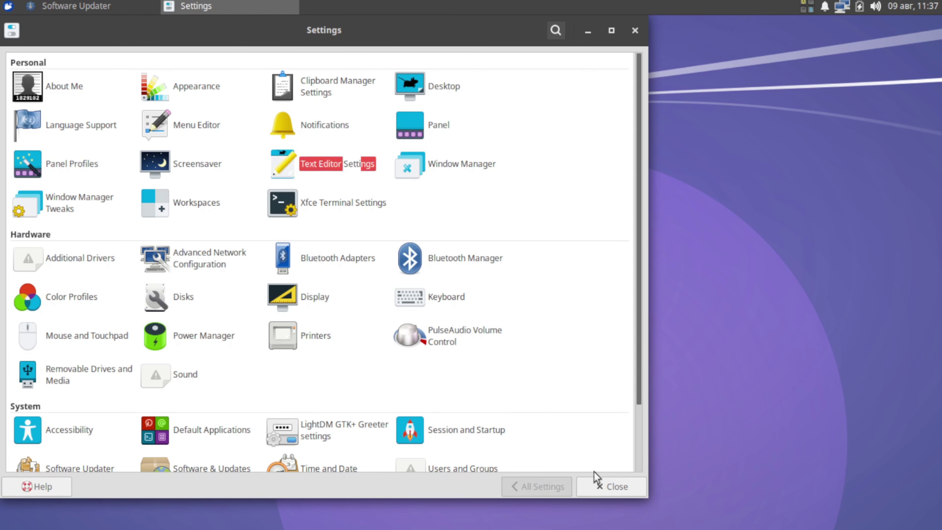
click(567, 109)
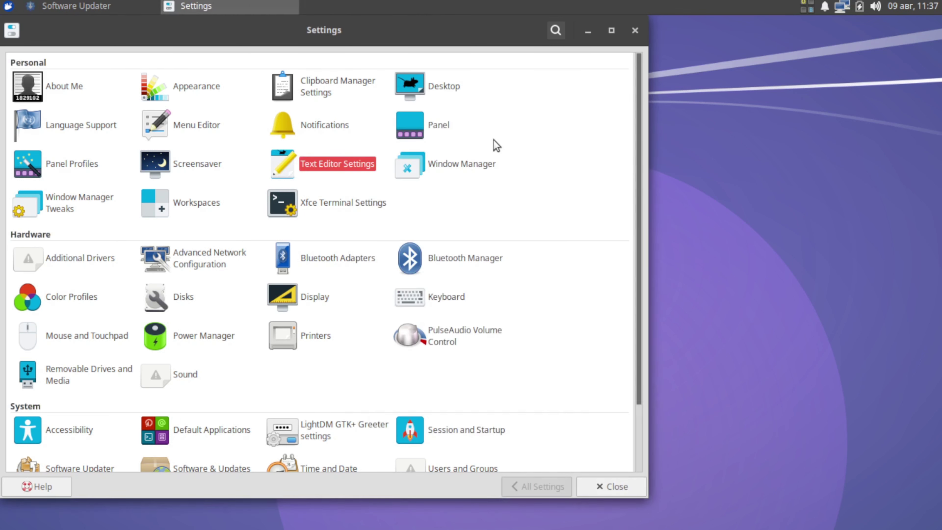
View the Panel display options and the Xfce Terminal Settings, returning to the Settings overview.
click(419, 140)
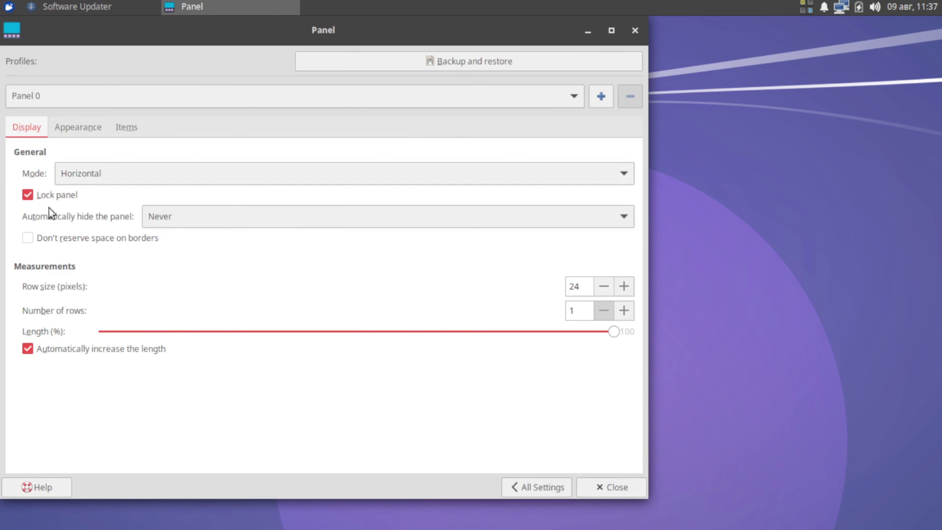
click(542, 495)
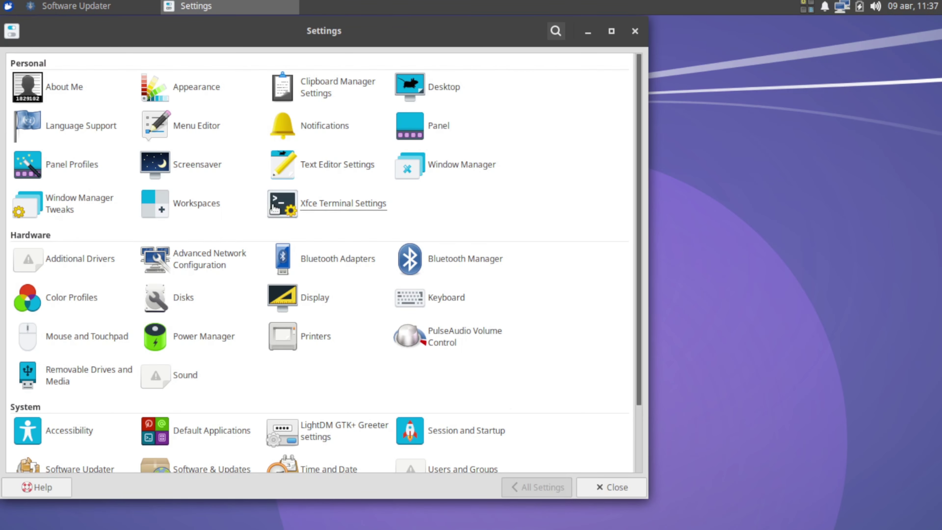
click(270, 211)
click(601, 464)
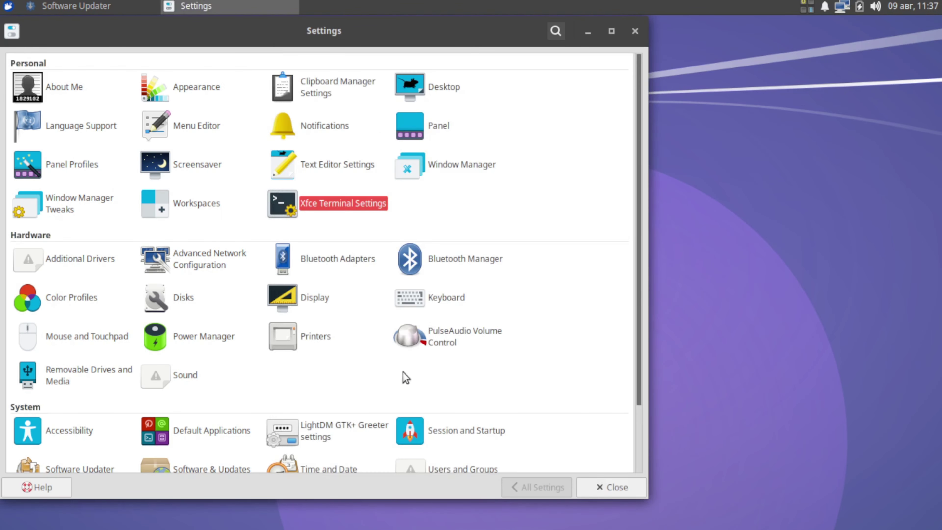
Review the Settings and Fonts pages of the Appearance settings and return to the Settings overview.
scroll(130, 278, down, 3)
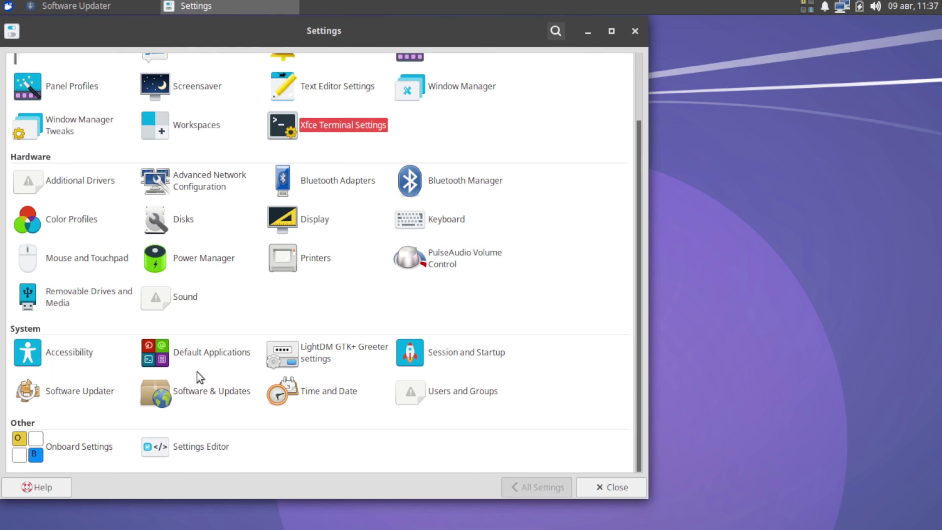
scroll(201, 377, up, 3)
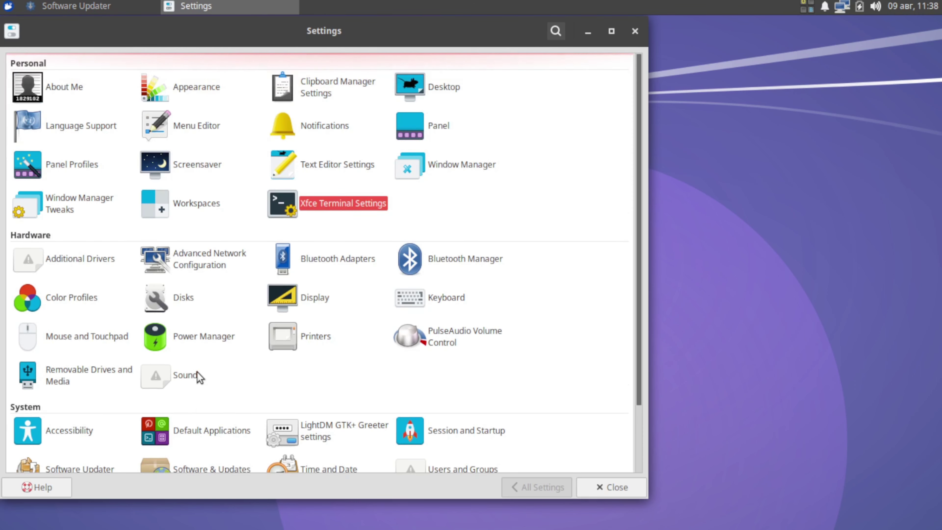
click(156, 86)
click(126, 63)
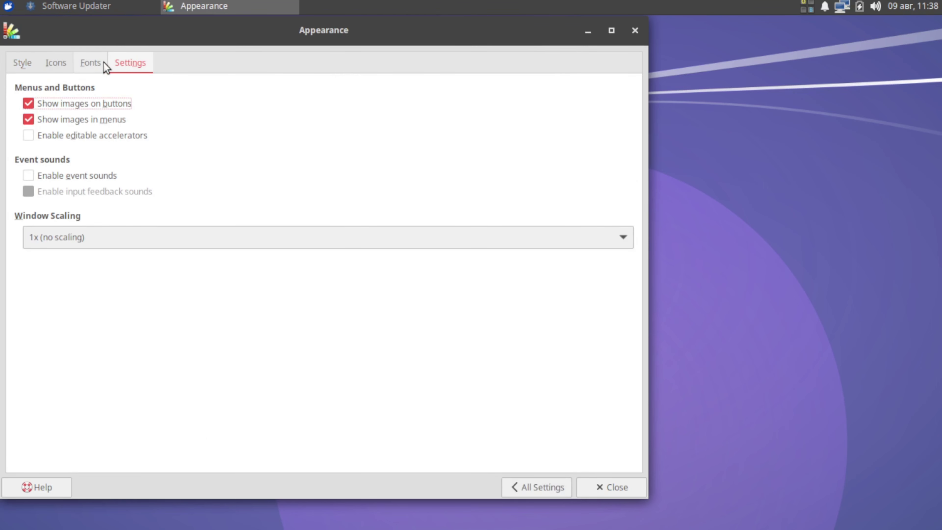
click(90, 63)
click(540, 490)
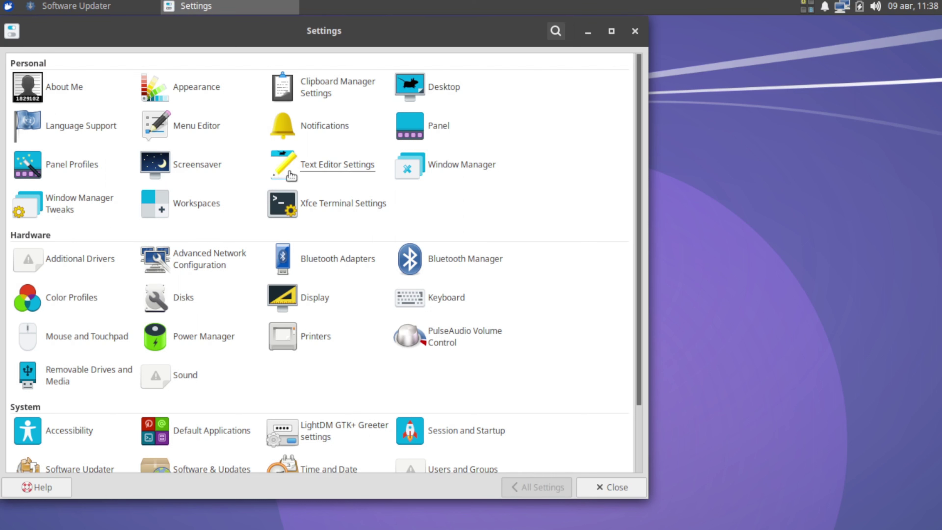
View the Window Manager Tweaks and the Color Profiles, returning to the Settings overview.
click(72, 208)
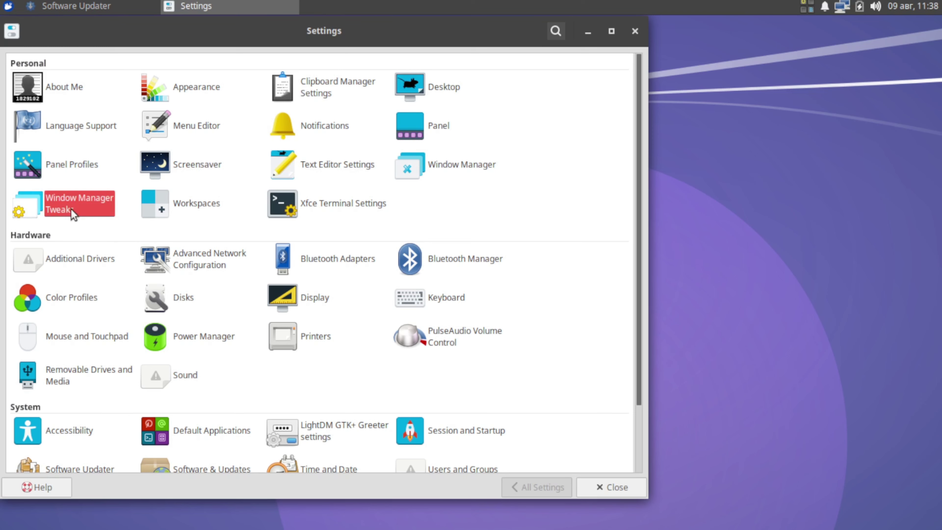
click(537, 487)
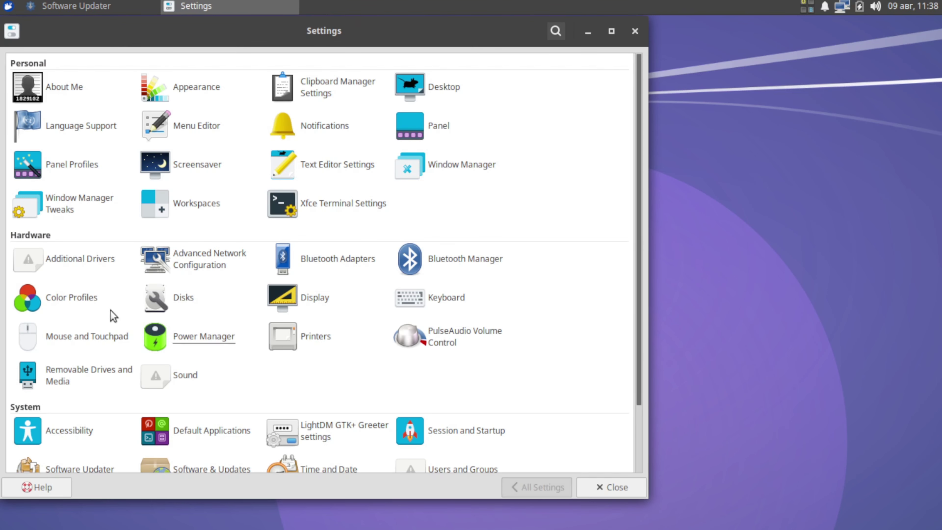
scroll(105, 312, down, 3)
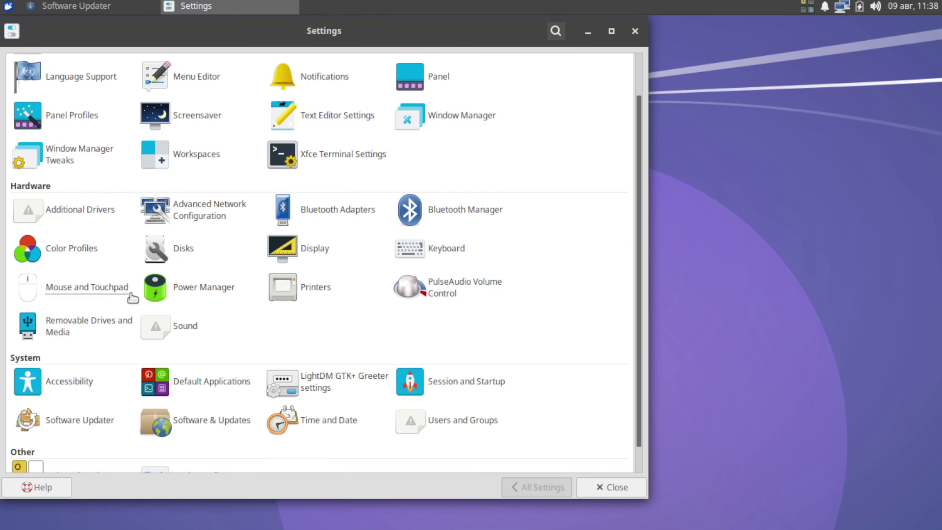
click(61, 251)
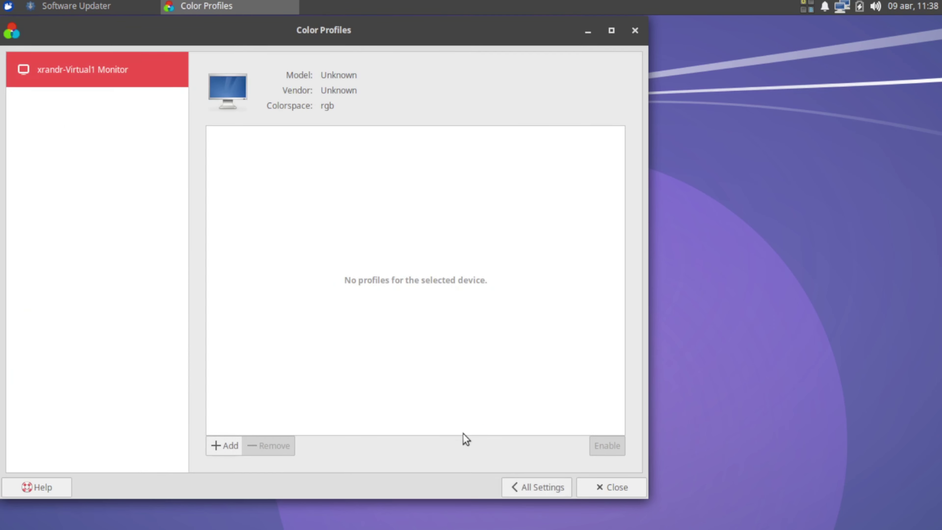
click(541, 487)
Raise the analog output volume to slightly above 89% in the Sound settings and check the desktop panel's volume controls.
click(174, 326)
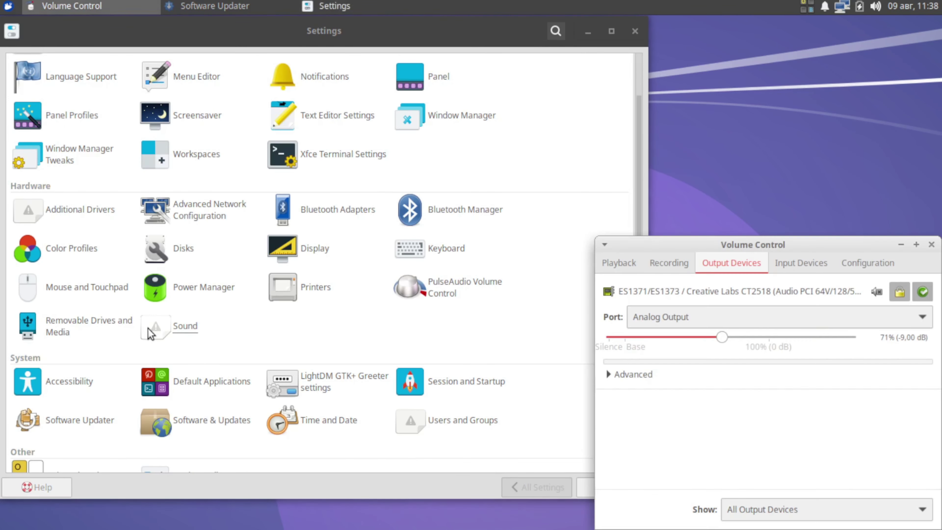
drag(723, 339, 752, 341)
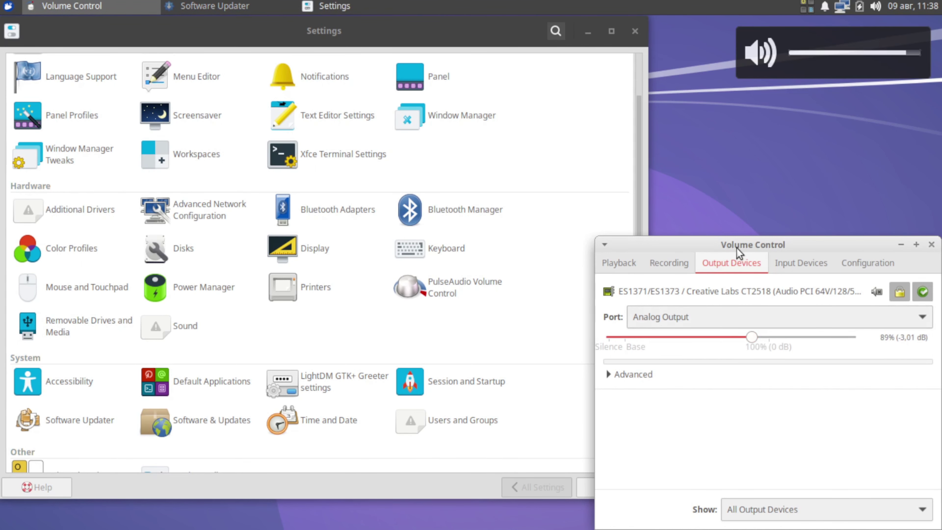
drag(746, 246, 604, 226)
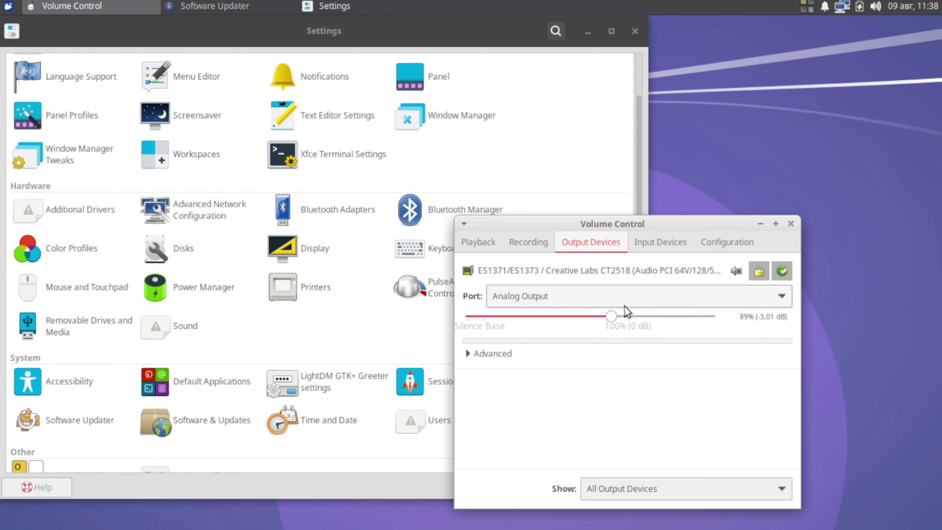
drag(611, 315, 616, 316)
click(791, 224)
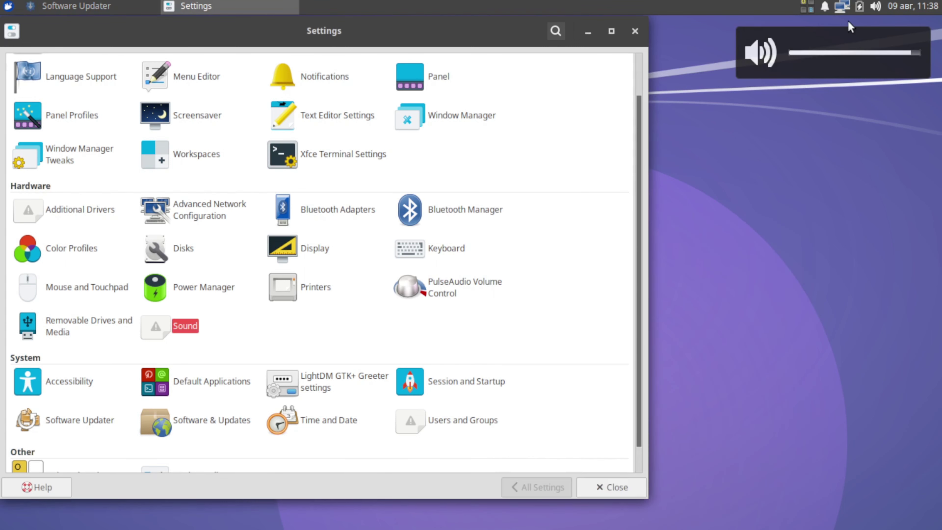
click(876, 6)
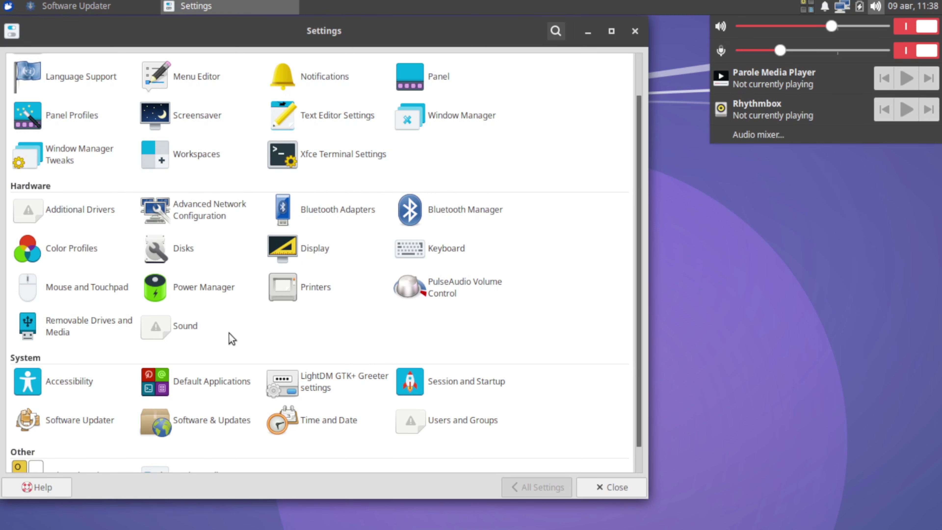
click(232, 339)
Open Session and Startup and review its Application Autostart, Current Session and Advanced pages.
scroll(237, 331, down, 1)
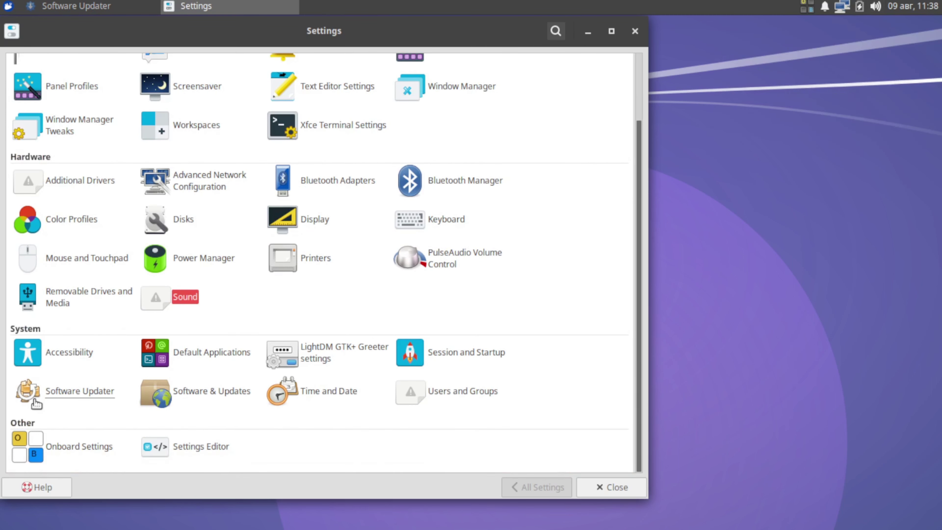
click(459, 354)
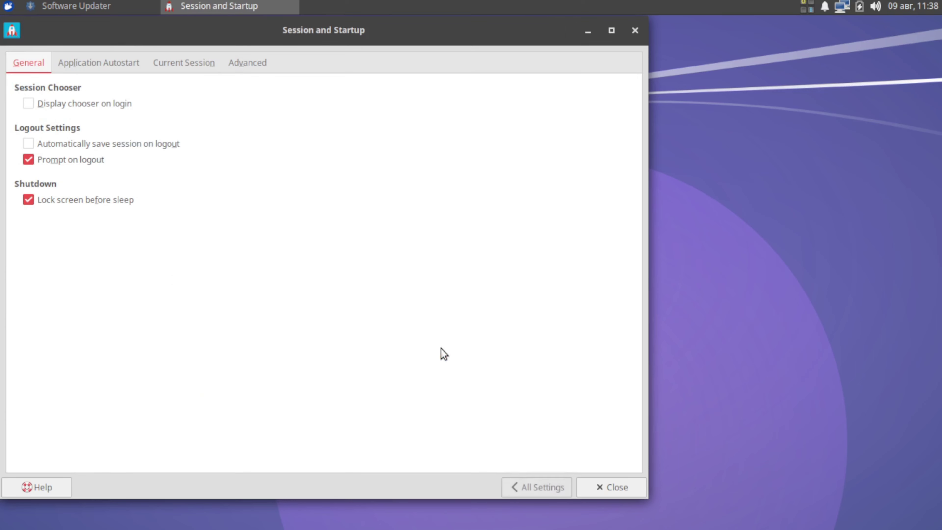
click(68, 61)
click(165, 62)
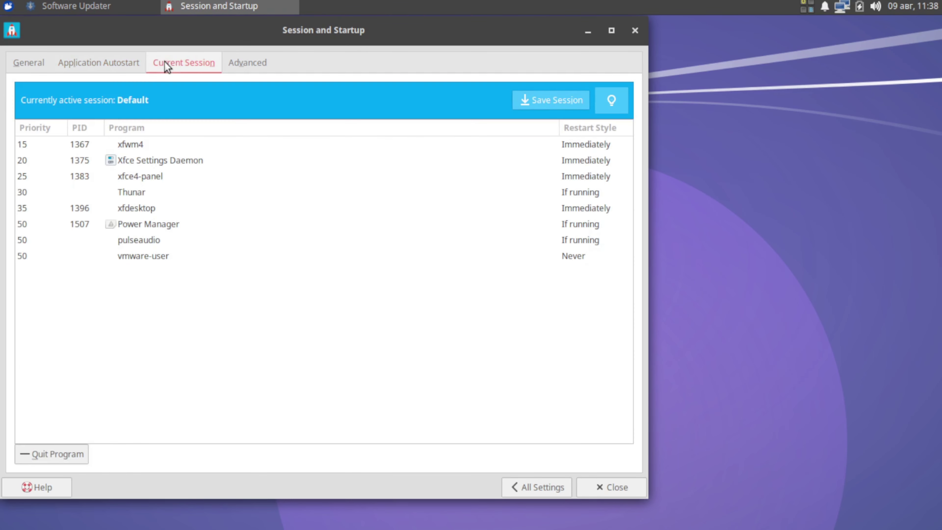
click(242, 62)
click(175, 66)
click(236, 60)
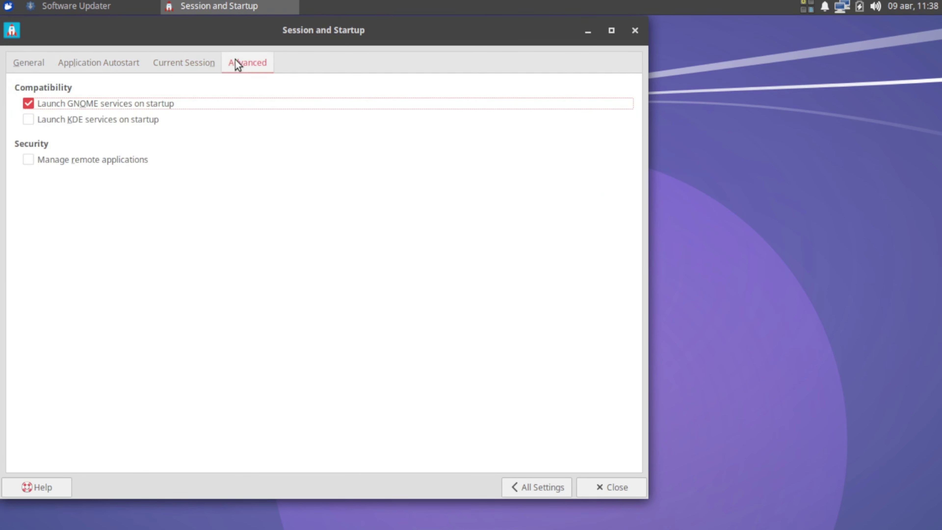
Recheck the Current Session, General and Application Autostart pages and return to the Settings overview.
click(170, 66)
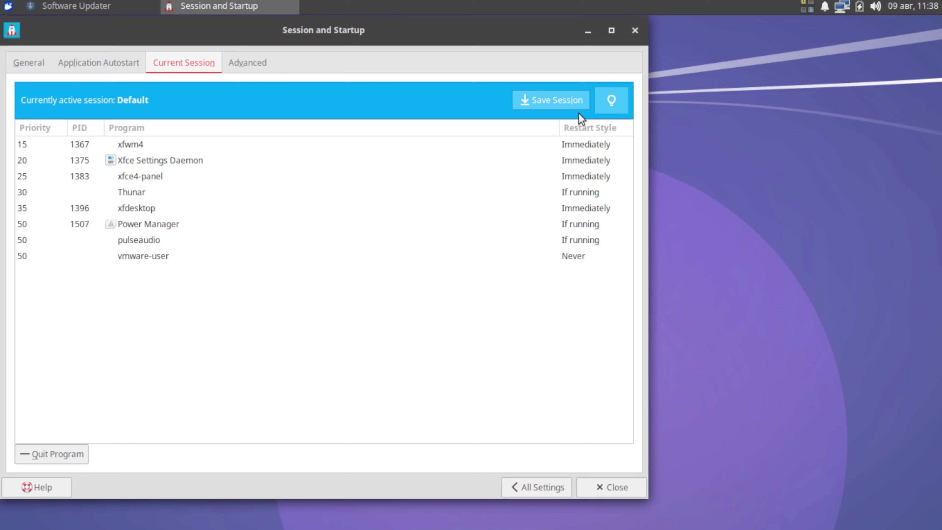
click(29, 54)
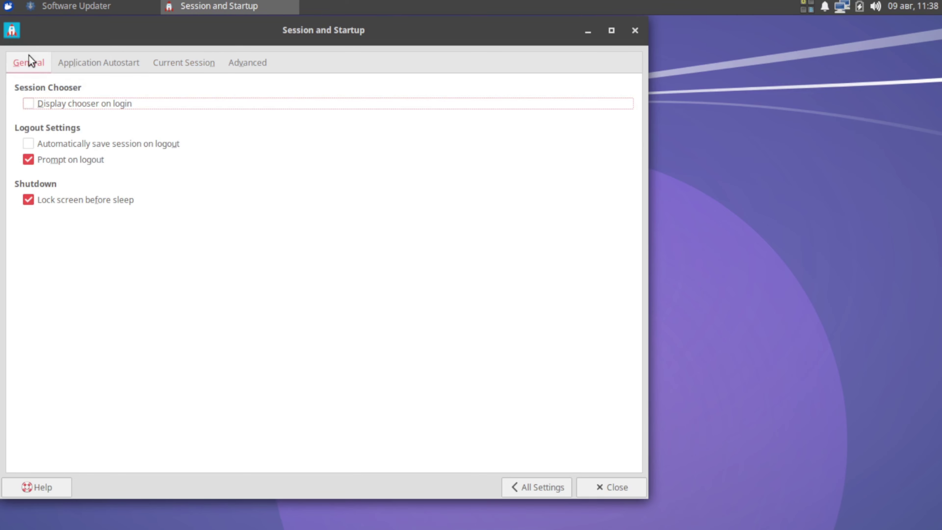
click(84, 63)
click(42, 70)
click(552, 490)
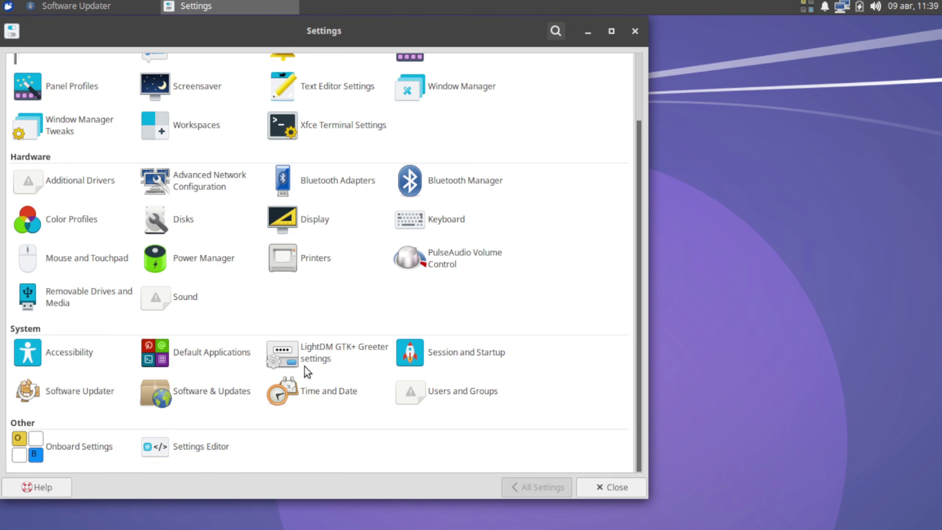
Open the LightDM GTK+ Greeter settings without authenticating and review the Panel and Appearance pages.
click(293, 354)
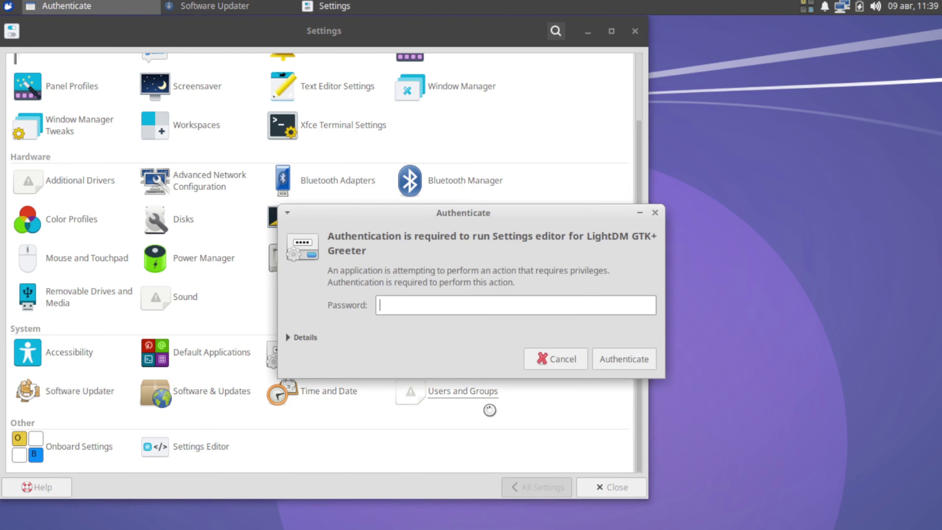
click(568, 358)
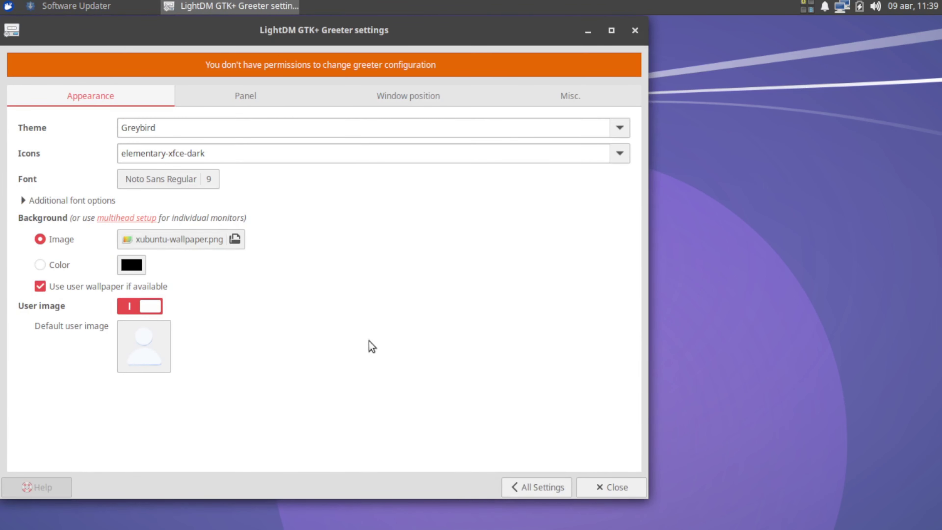
click(234, 87)
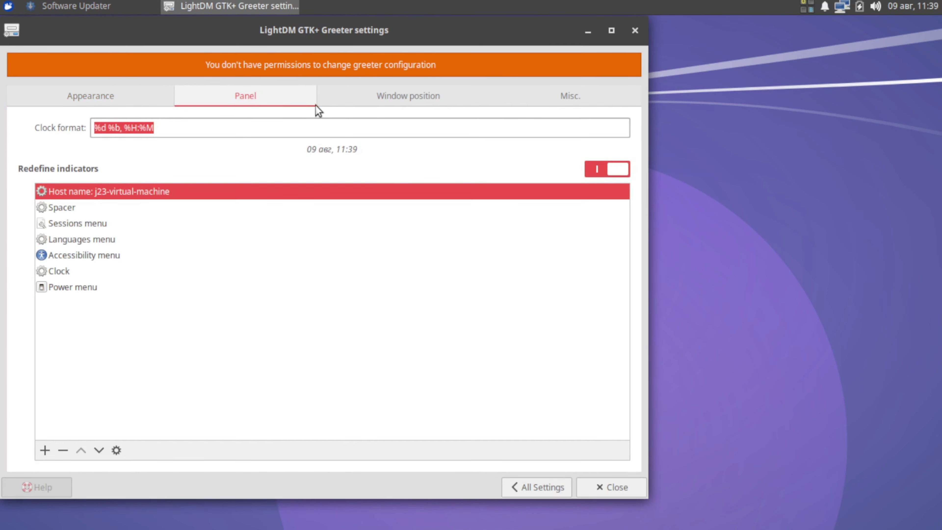
click(151, 104)
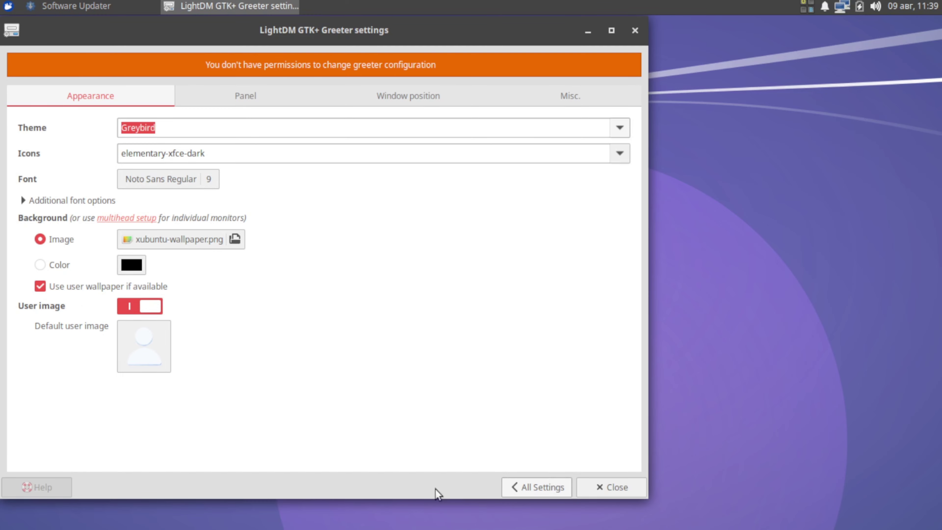
click(143, 367)
click(143, 356)
click(143, 349)
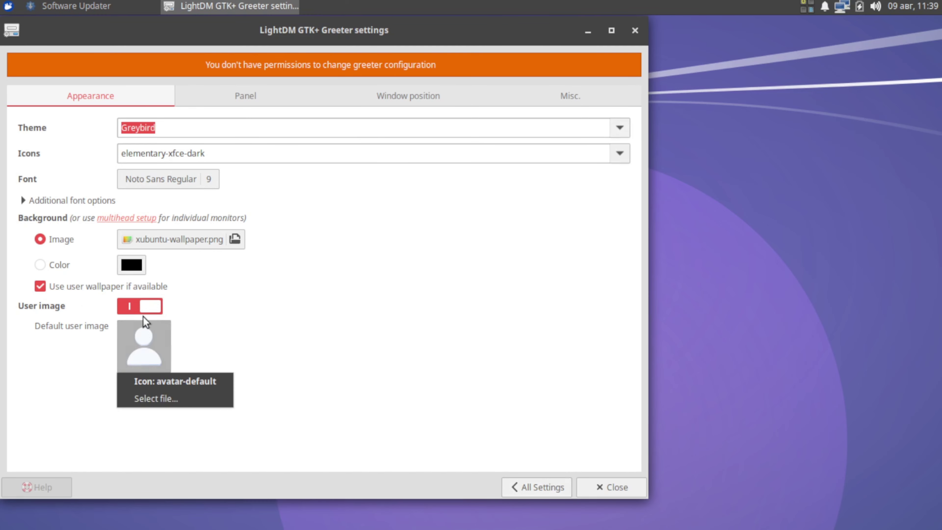
click(158, 396)
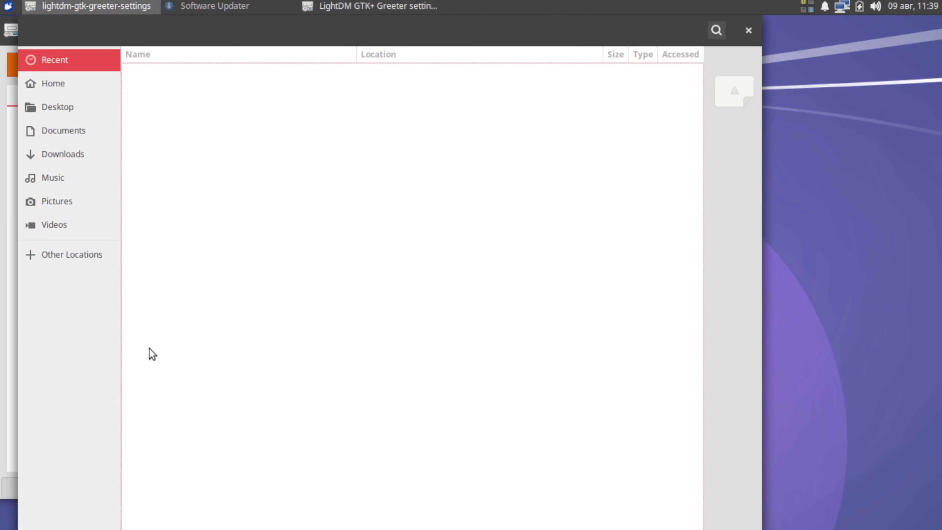
click(747, 31)
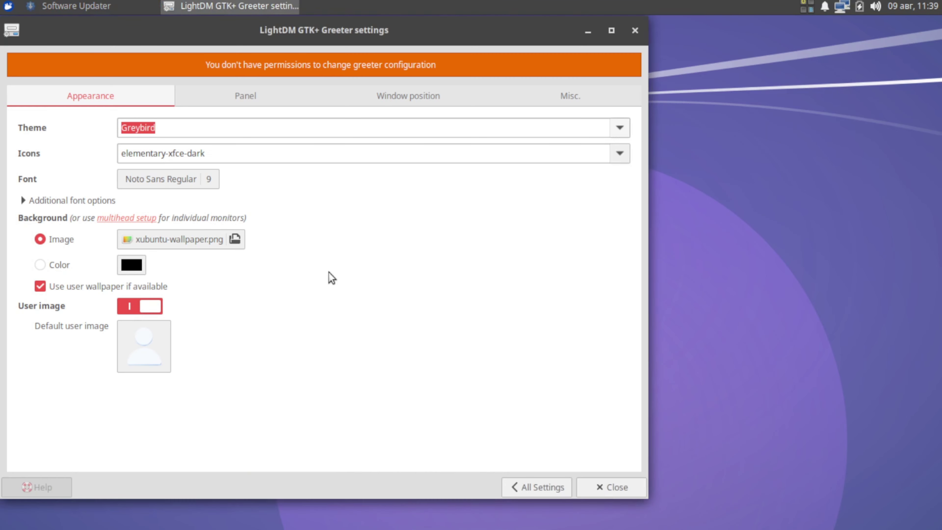
Choose the phone-old-symbolic icon as the greeter's default user image, send the problem report, and close the settings.
click(139, 370)
click(152, 381)
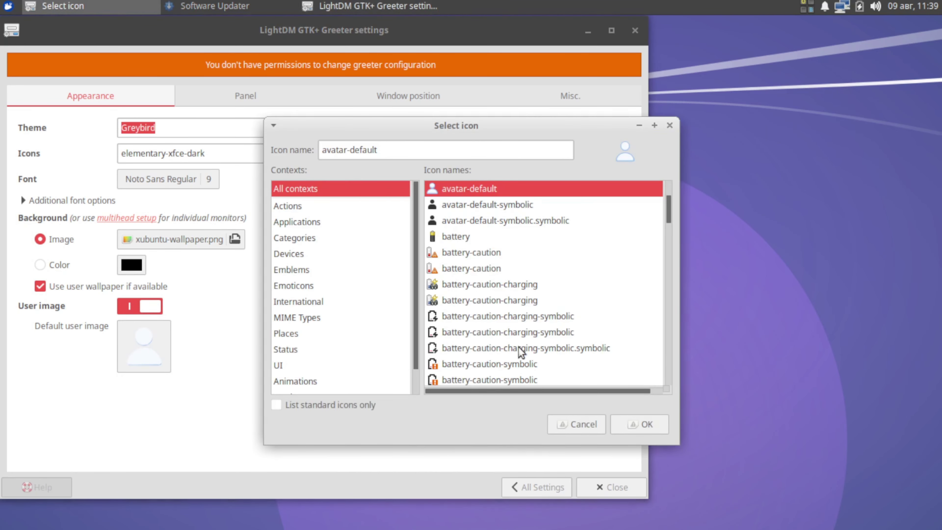
scroll(521, 350, down, 5)
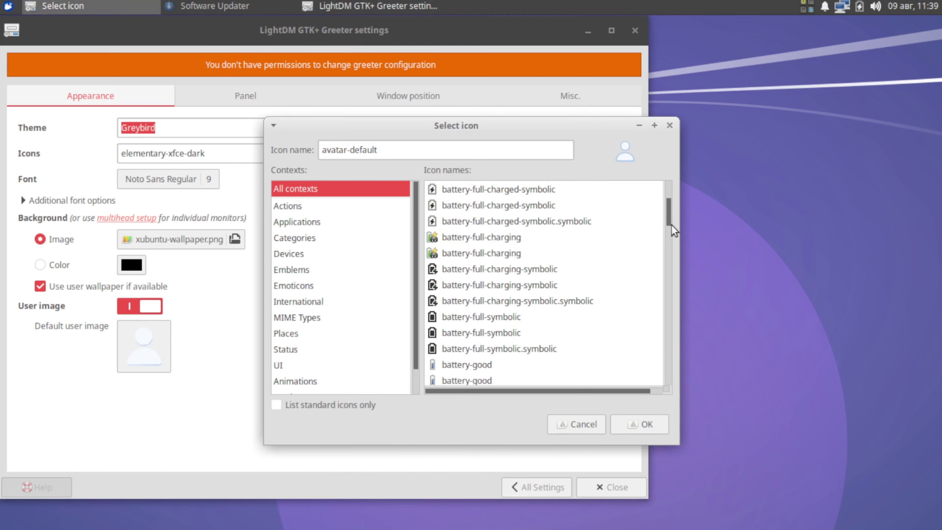
drag(668, 211, 671, 325)
click(493, 272)
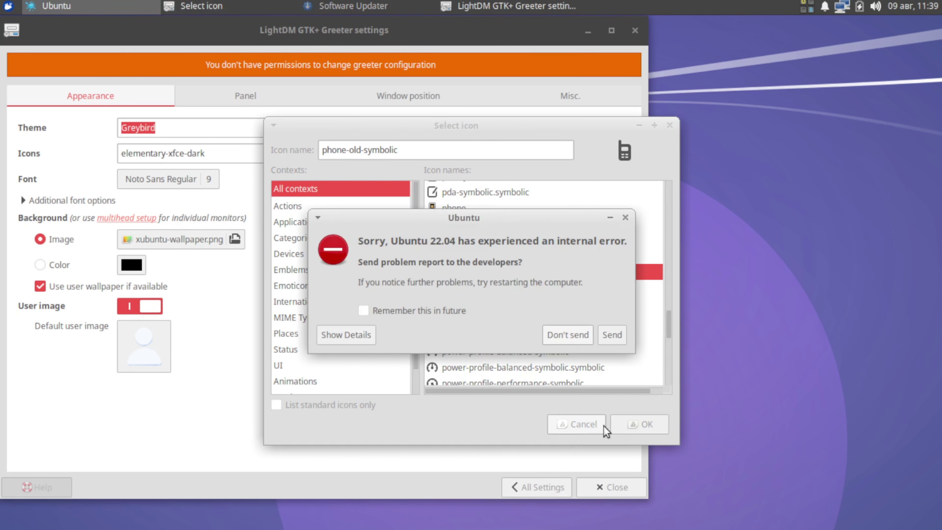
click(605, 336)
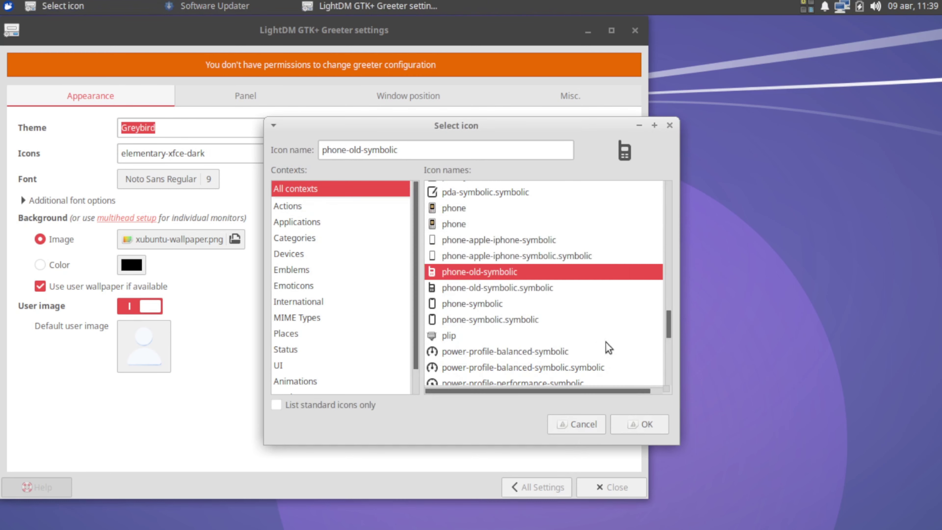
click(624, 424)
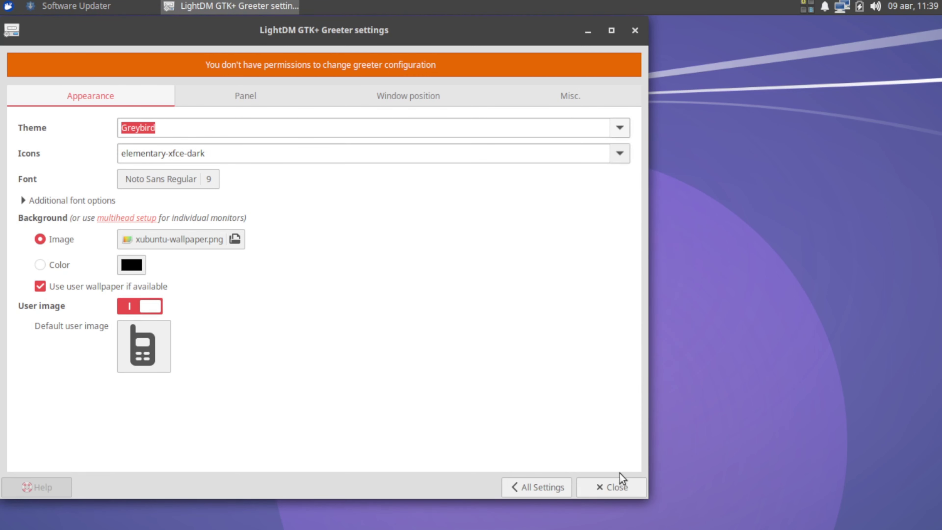
click(616, 490)
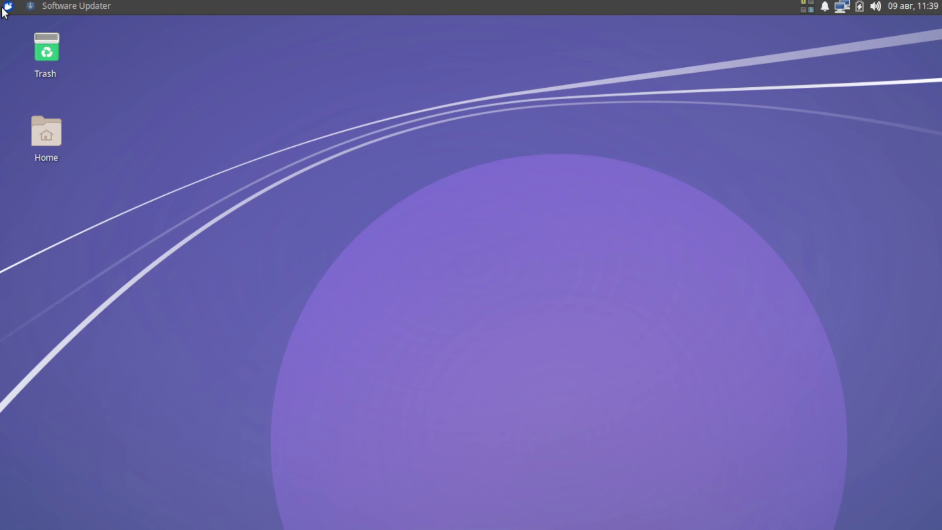
Search the applications for "spla", open Display, view its Advanced page and close it.
click(4, 8)
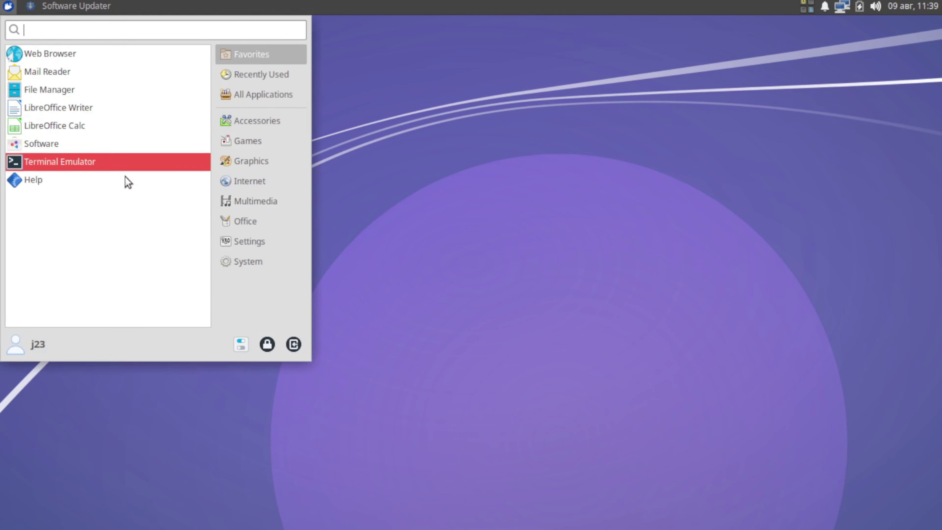
text(spl)
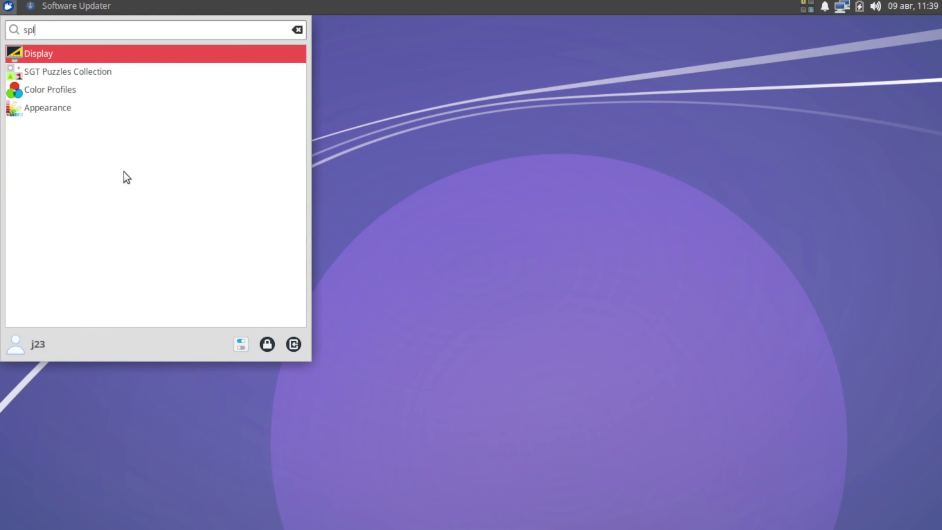
text(a)
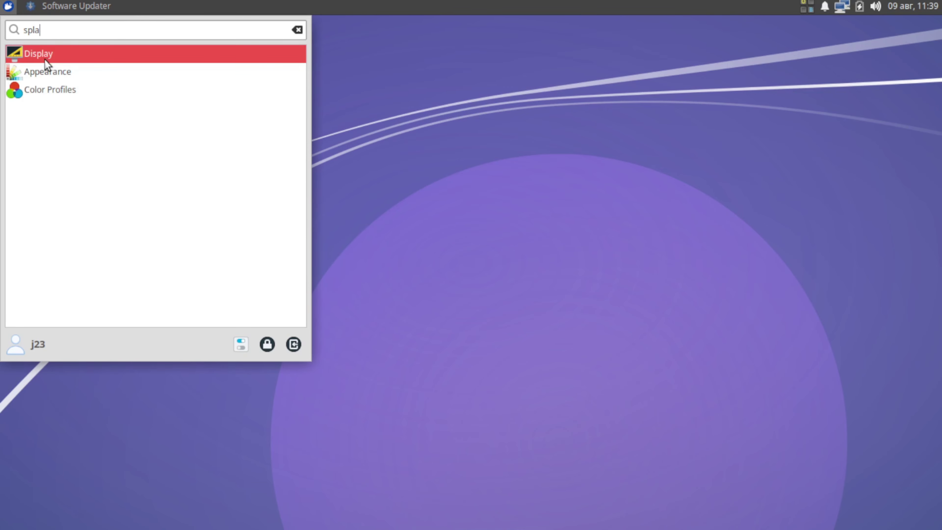
click(45, 60)
click(74, 63)
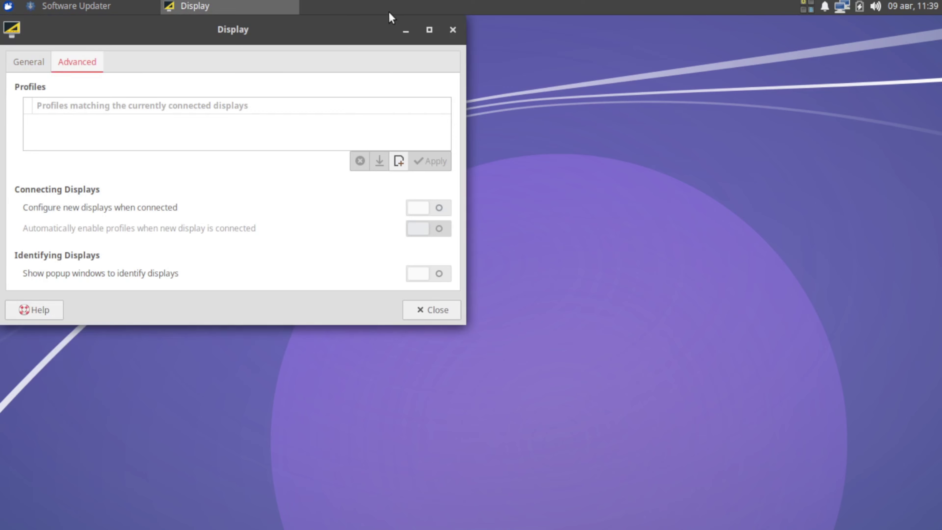
click(454, 30)
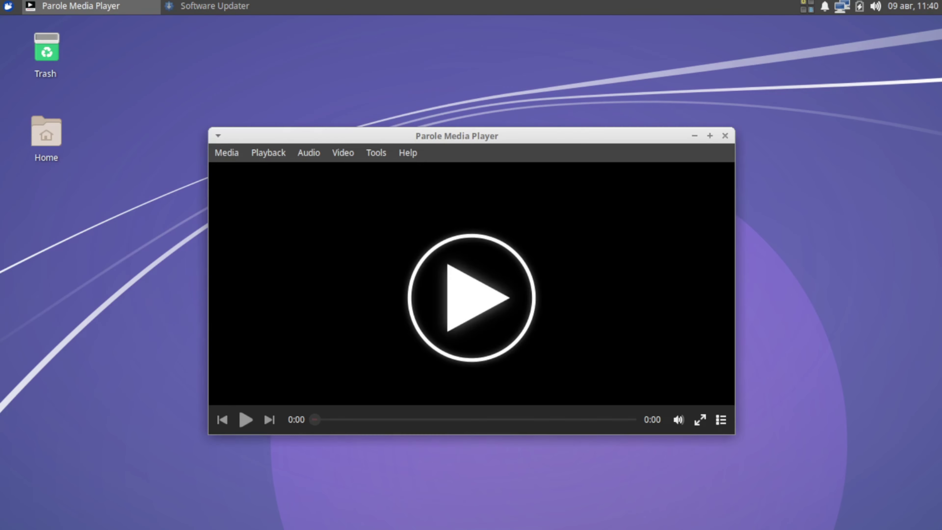
View the About information of Parole Media Player and dismiss it.
click(411, 154)
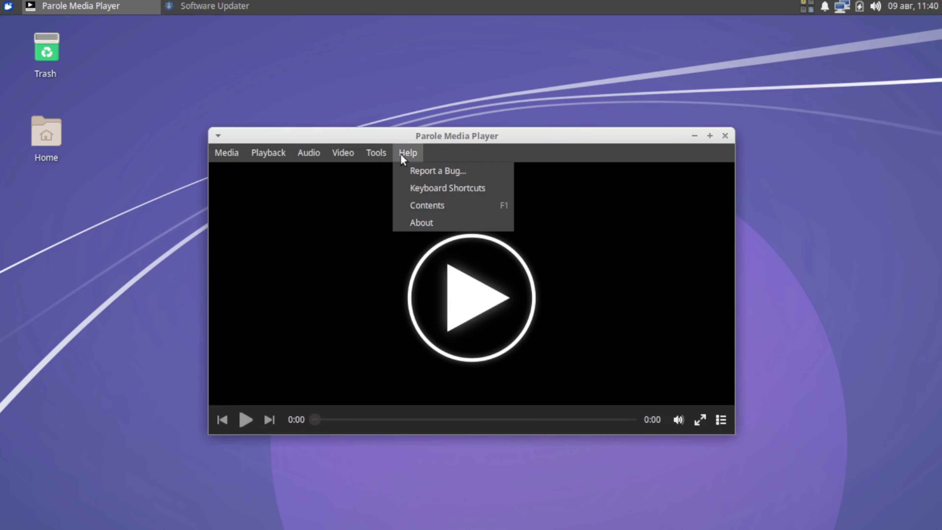
click(443, 225)
click(605, 178)
Browse the Templates and Videos folders for a media file to open, and close the media player.
key(ctrl+o)
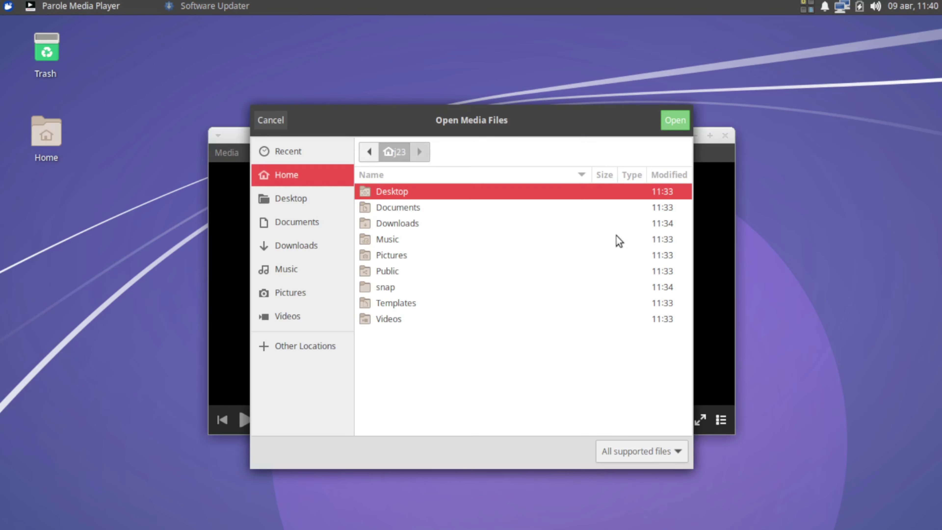
key(Down)
key(Down)
key(Down)
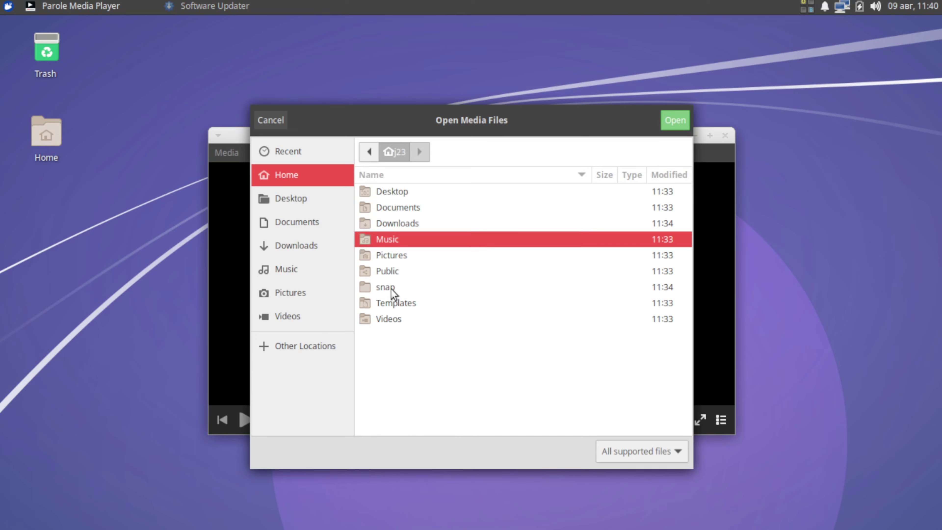
double_click(396, 303)
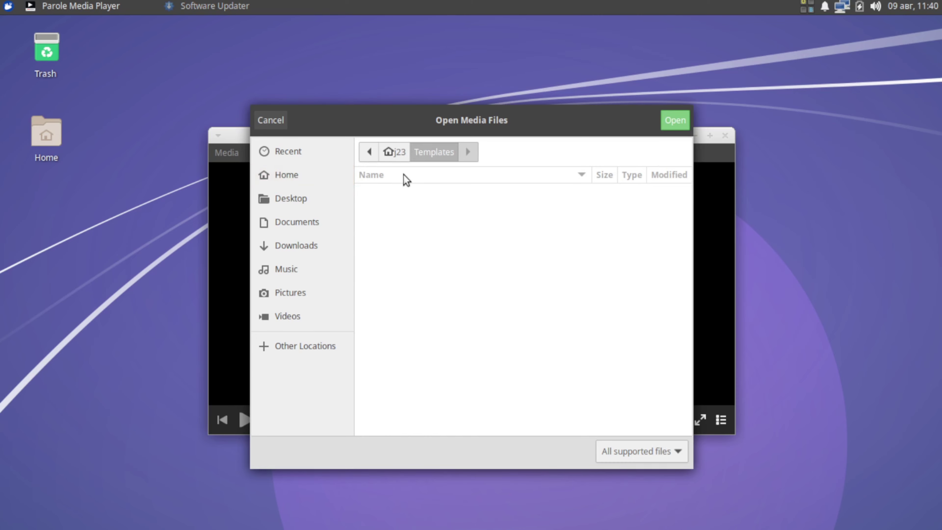
click(396, 152)
double_click(382, 317)
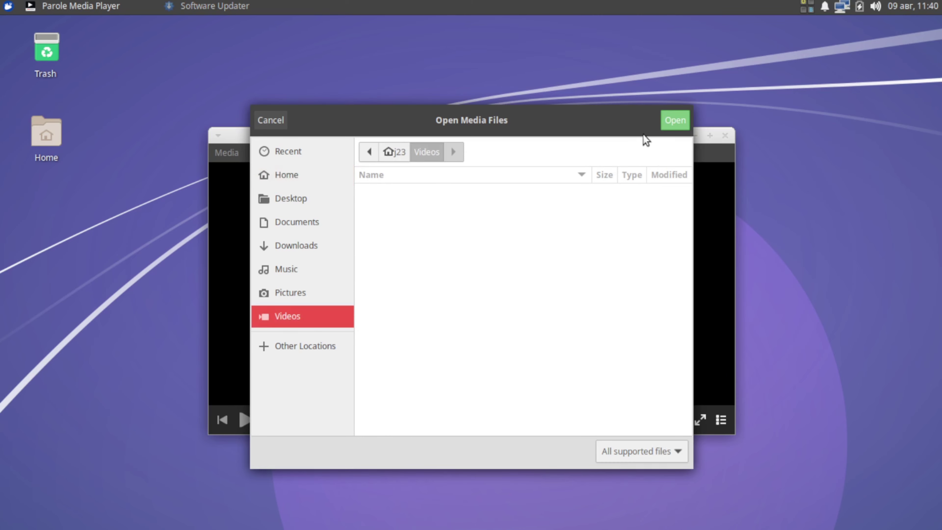
click(673, 121)
click(725, 136)
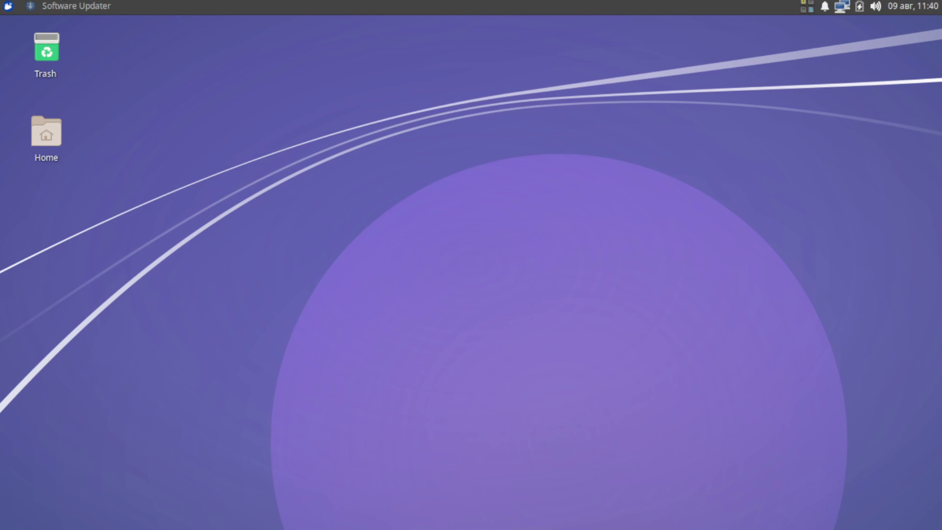
Open the File Manager and look through the Documents, Desktop, Pictures, Music, Videos and Downloads folders, including the firefox.tmp subfolder.
click(7, 6)
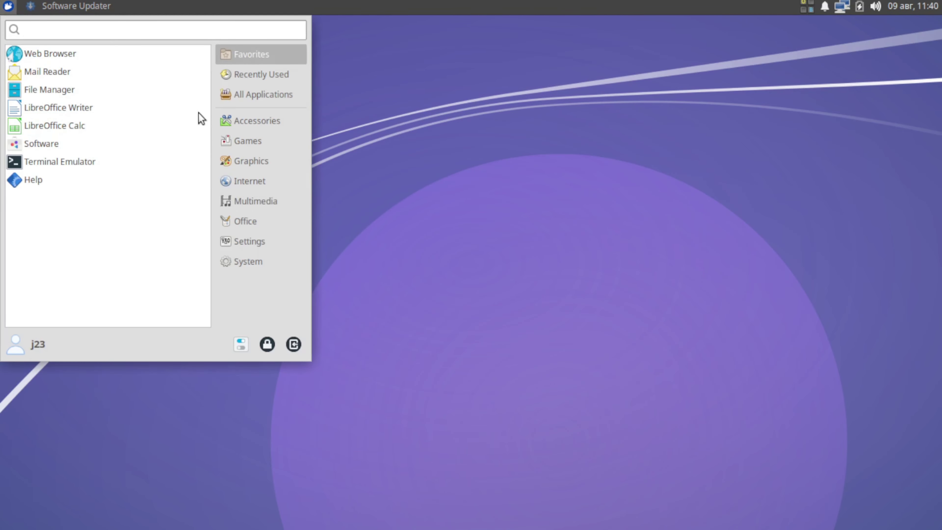
click(151, 89)
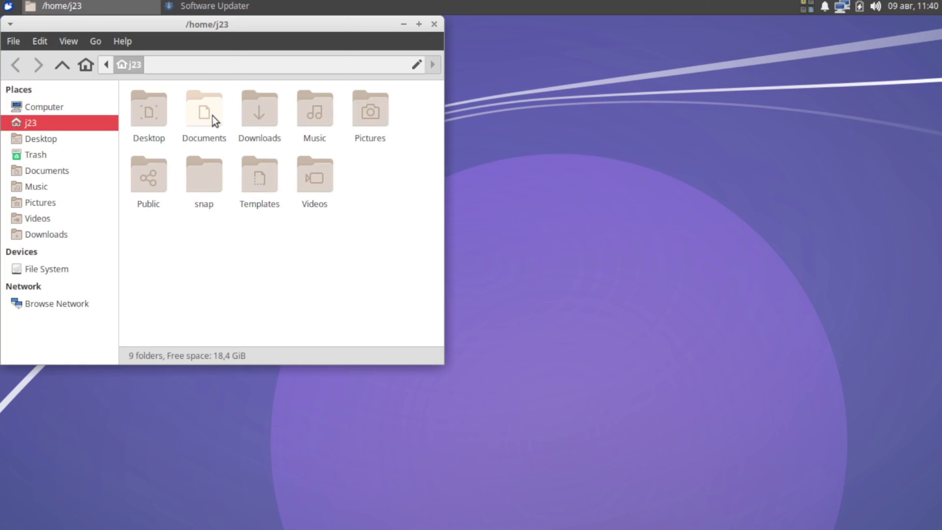
double_click(210, 122)
click(26, 139)
click(40, 201)
click(41, 187)
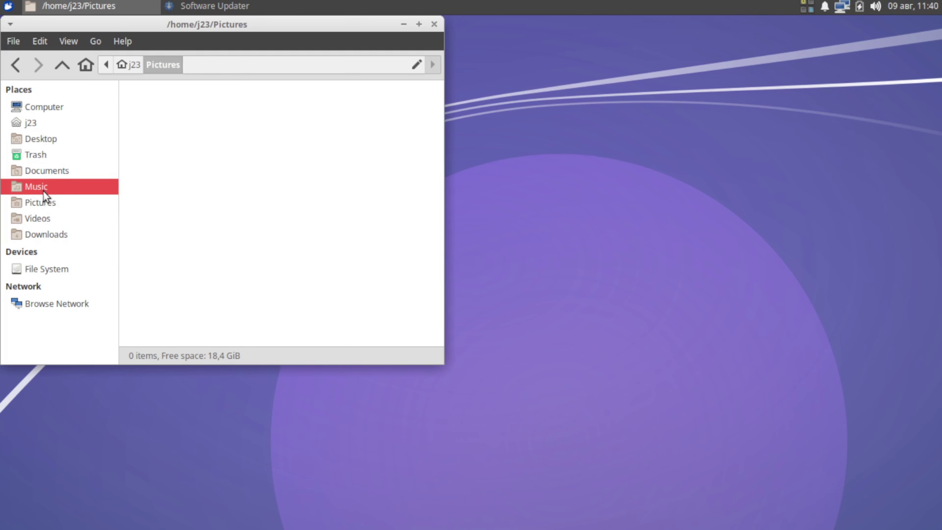
click(37, 218)
click(42, 236)
click(55, 268)
click(46, 236)
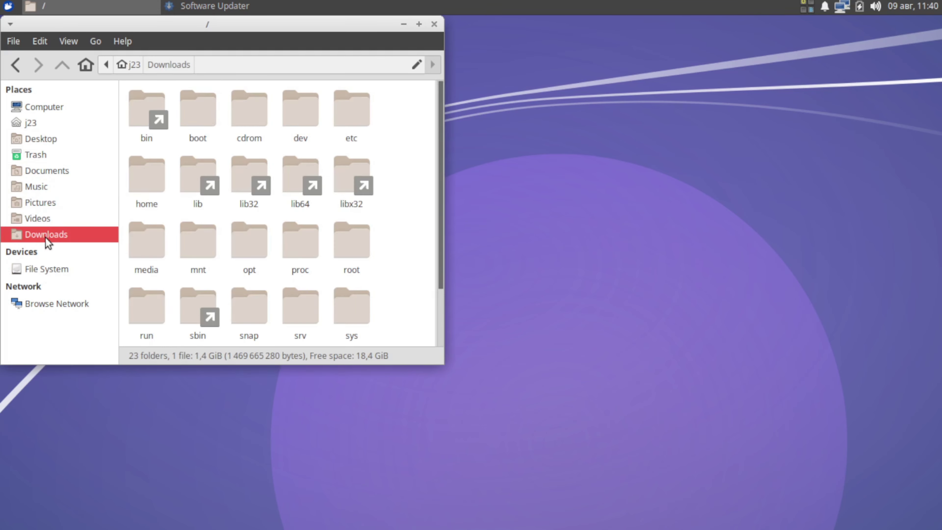
double_click(143, 116)
Examine the opt, srv and tmp folders of the root file system and close the file manager.
click(60, 271)
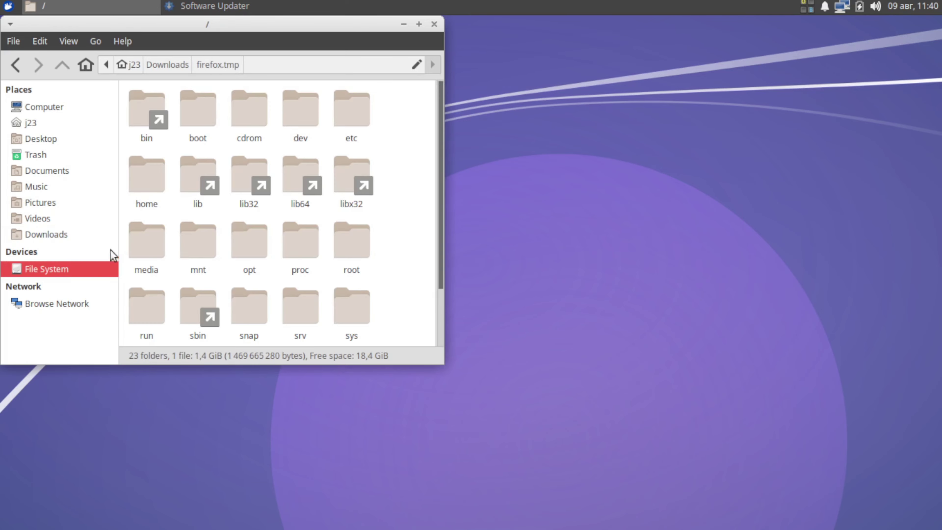
double_click(244, 245)
click(50, 270)
click(324, 322)
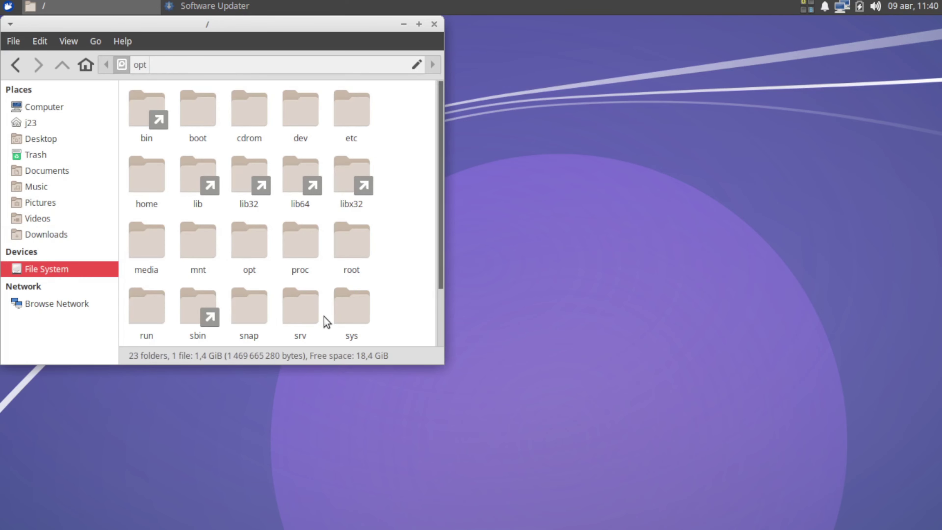
double_click(297, 316)
click(43, 267)
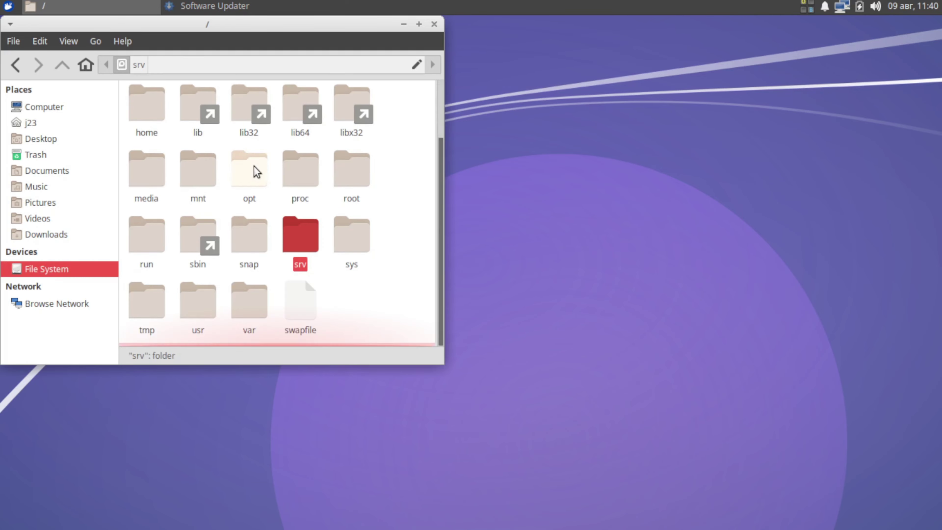
double_click(171, 287)
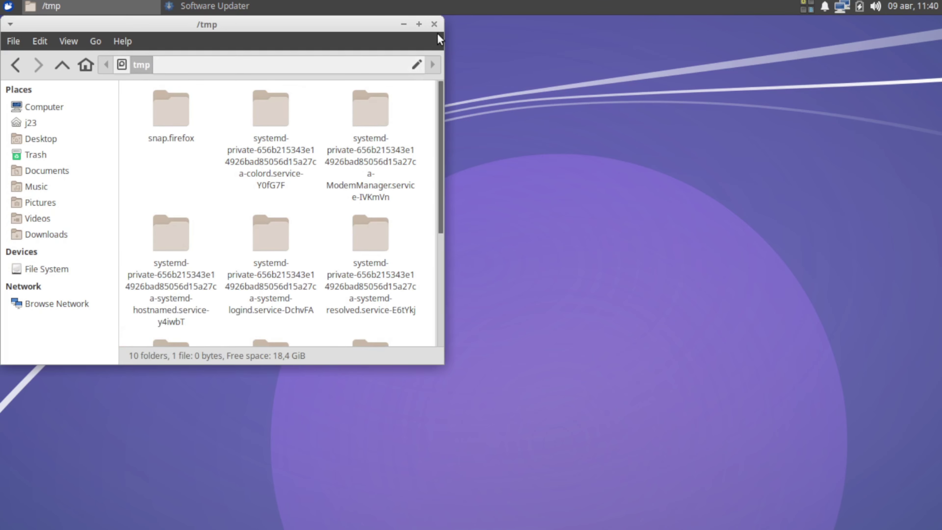
click(434, 24)
Find Display among the settings applications and open it to view the General display options.
click(9, 6)
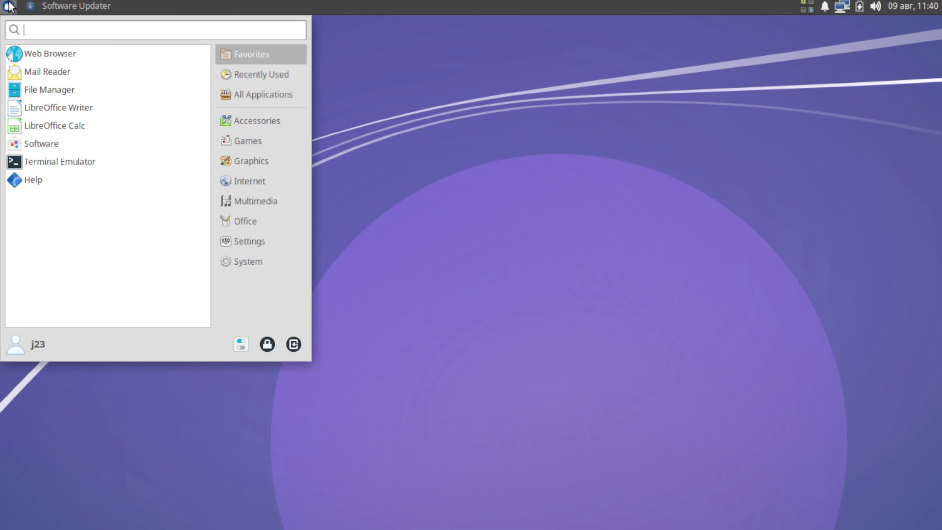
click(237, 246)
scroll(122, 186, down, 3)
scroll(122, 186, down, 2)
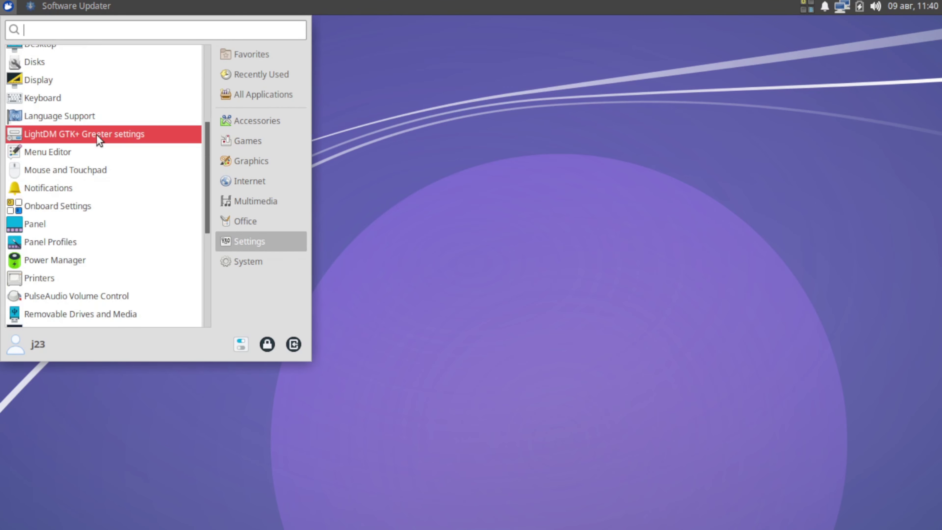
click(61, 79)
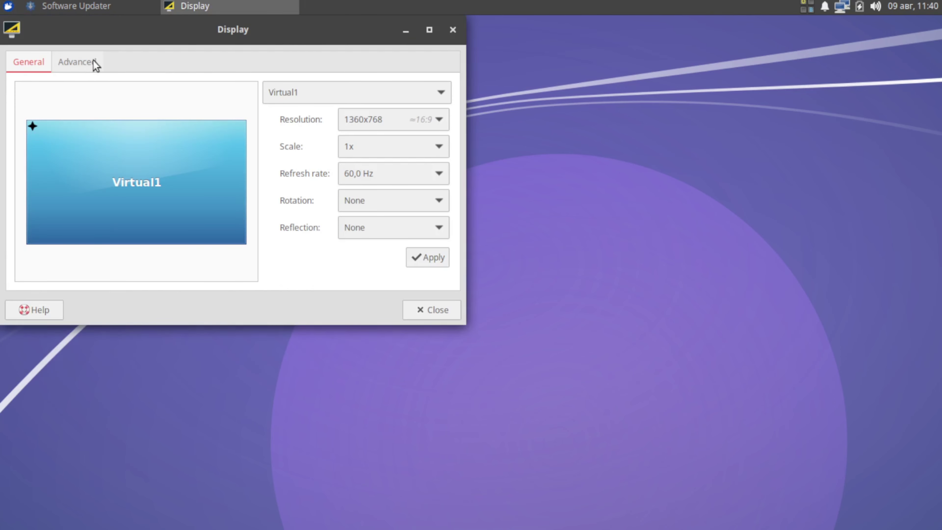
Check the Advanced display options and close the Display settings.
click(96, 63)
click(458, 30)
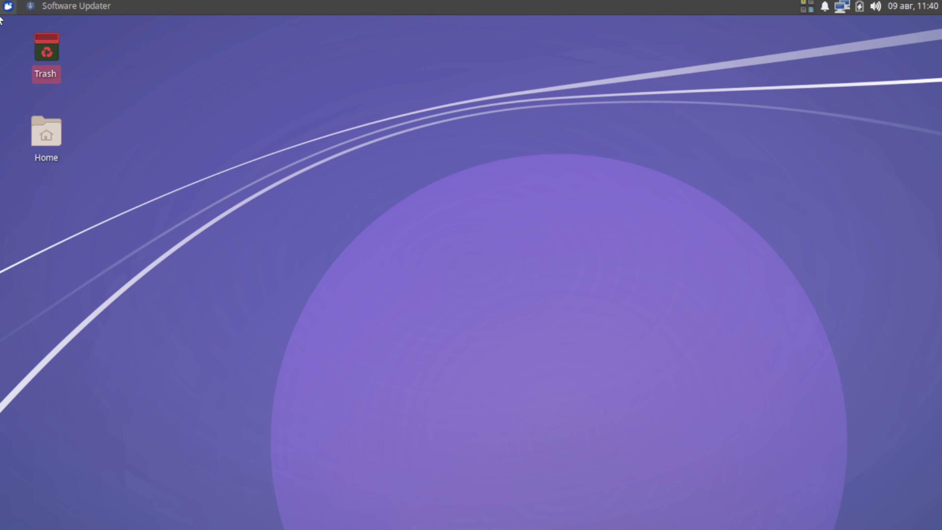
Look through the Office and Settings applications, open Workspaces to view its General options, and close it.
click(8, 6)
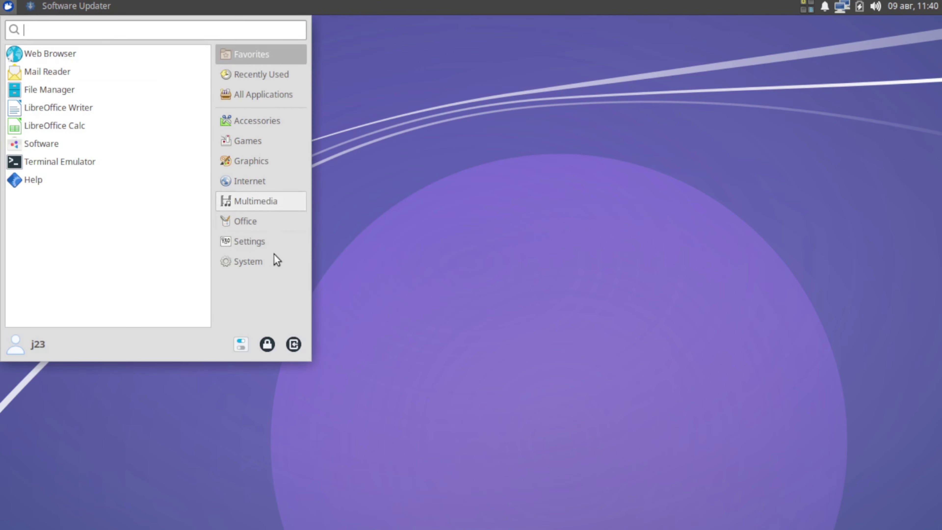
click(256, 225)
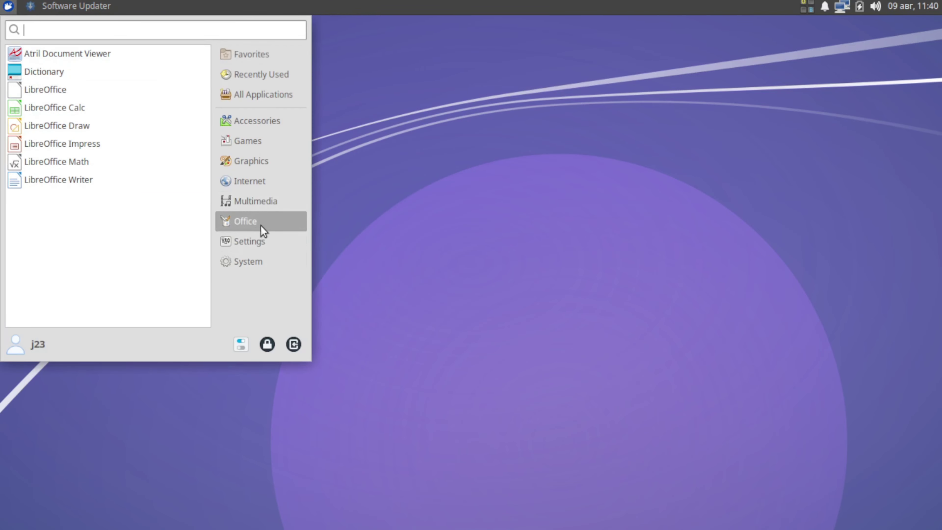
click(259, 242)
scroll(123, 133, down, 5)
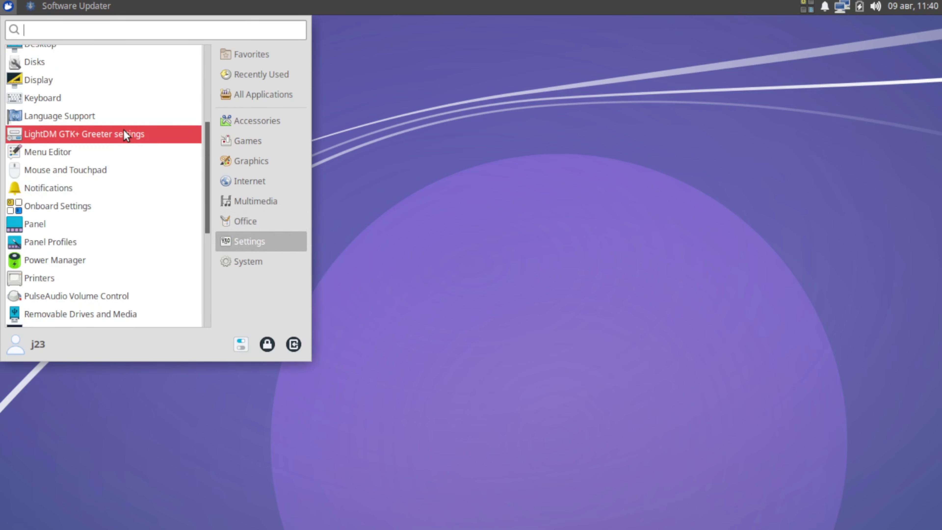
scroll(98, 131, up, 4)
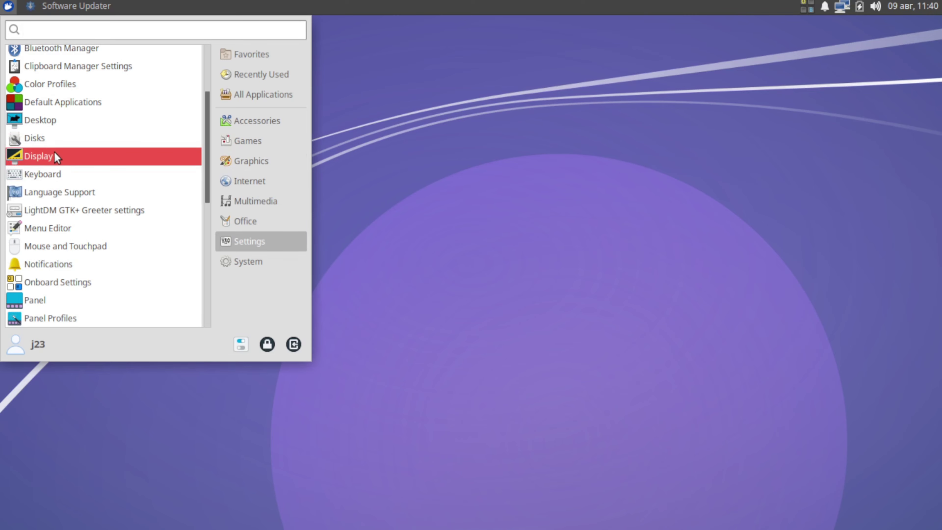
scroll(61, 165, down, 8)
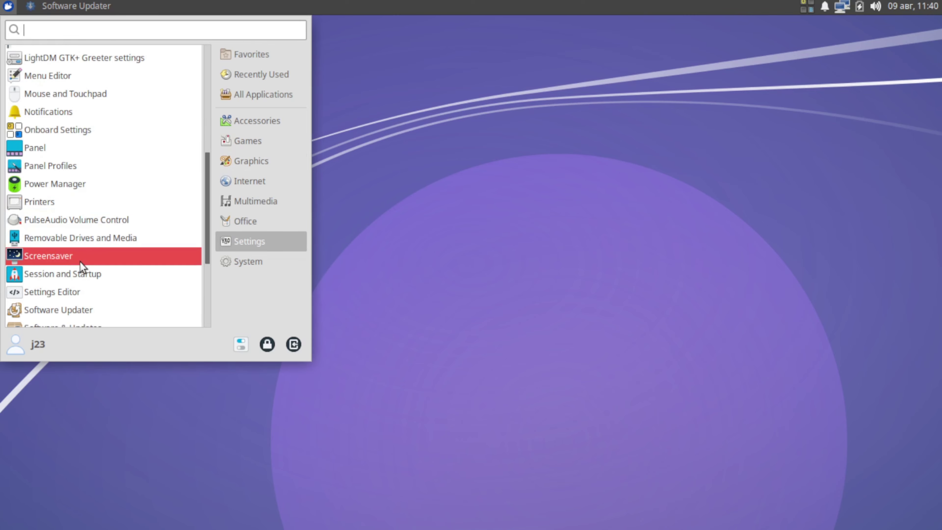
scroll(69, 257, down, 5)
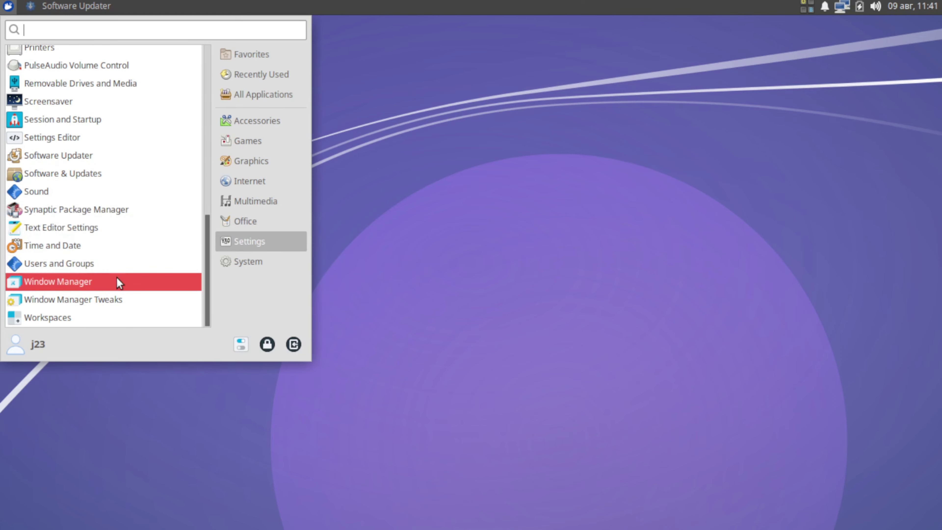
click(105, 318)
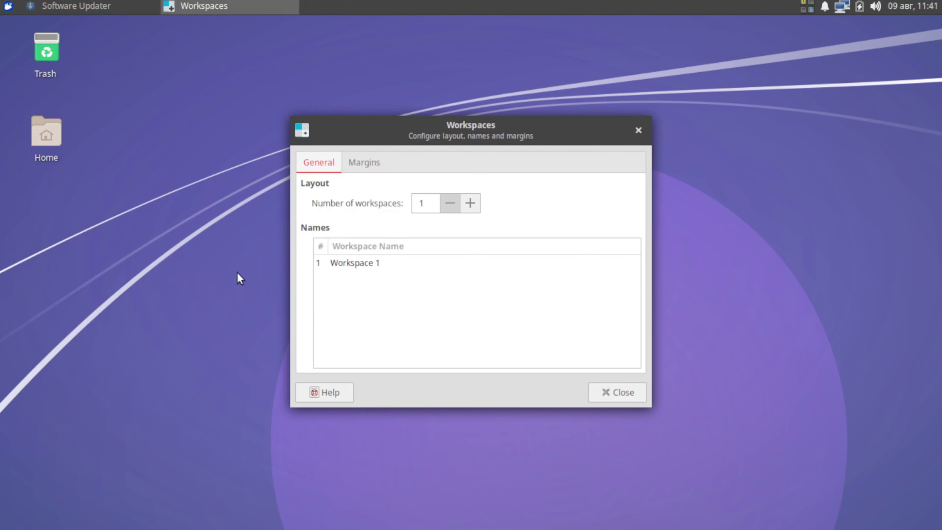
click(639, 130)
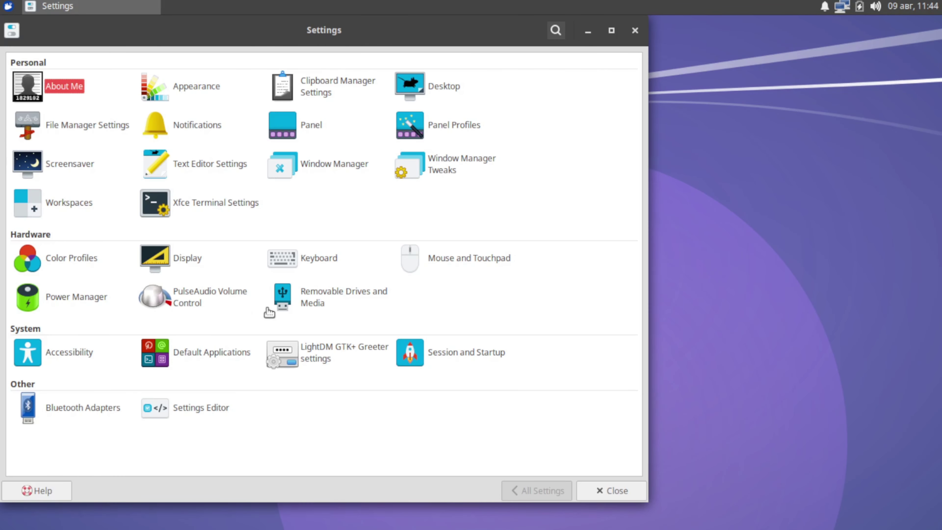
Open PulseAudio Volume Control from the settings overview to view the output devices, and close both windows.
click(234, 307)
click(354, 273)
click(412, 253)
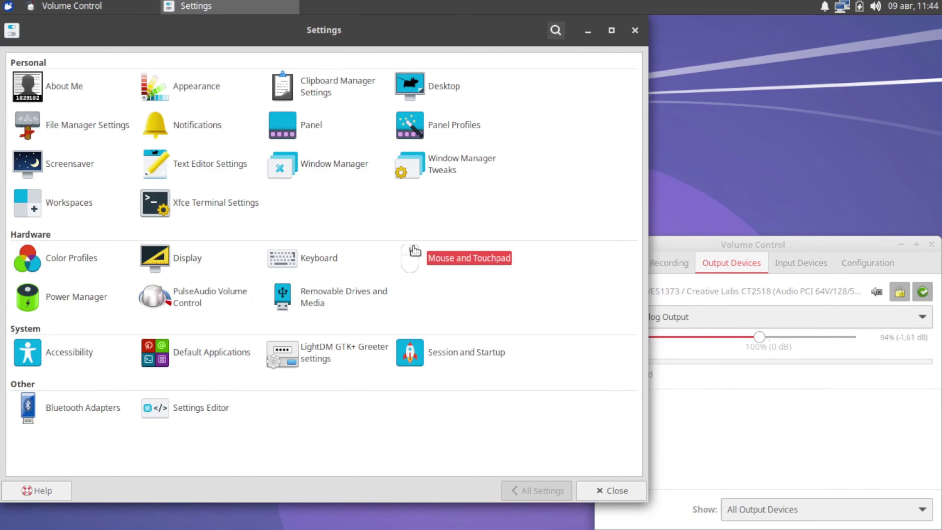
click(635, 29)
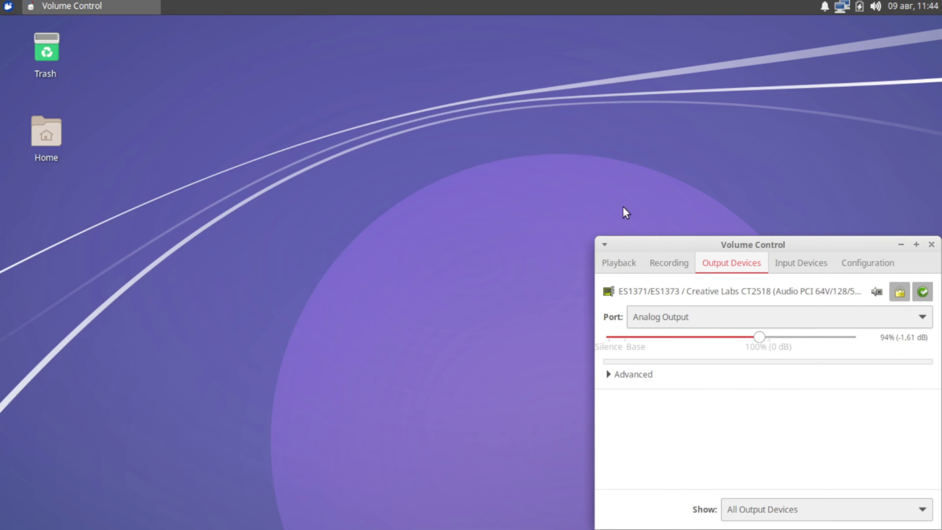
click(933, 245)
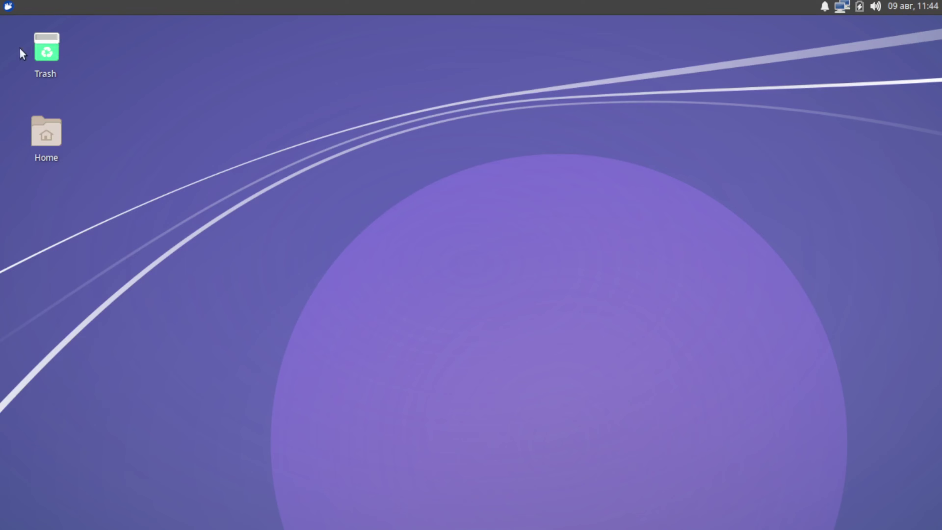
Launch Software from the favorite applications and go past its welcome screen to browse the software catalog.
click(9, 6)
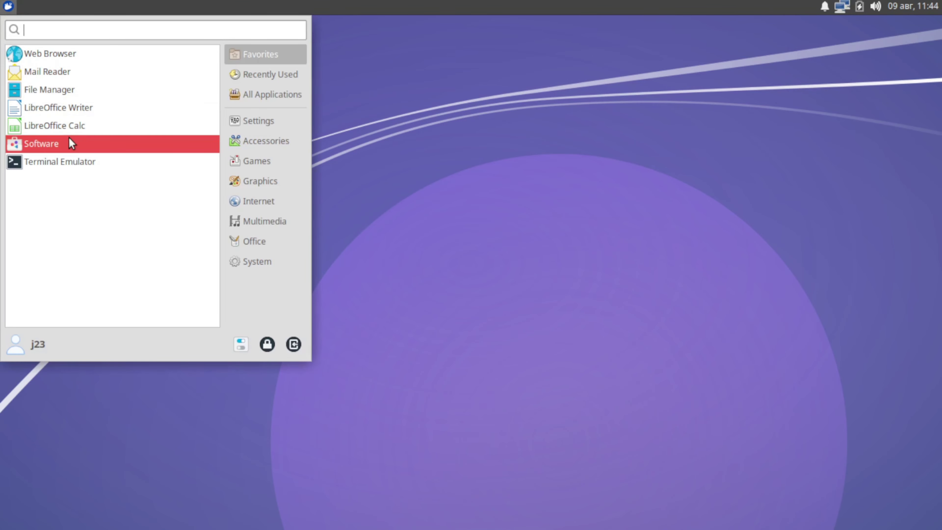
click(68, 143)
click(8, 6)
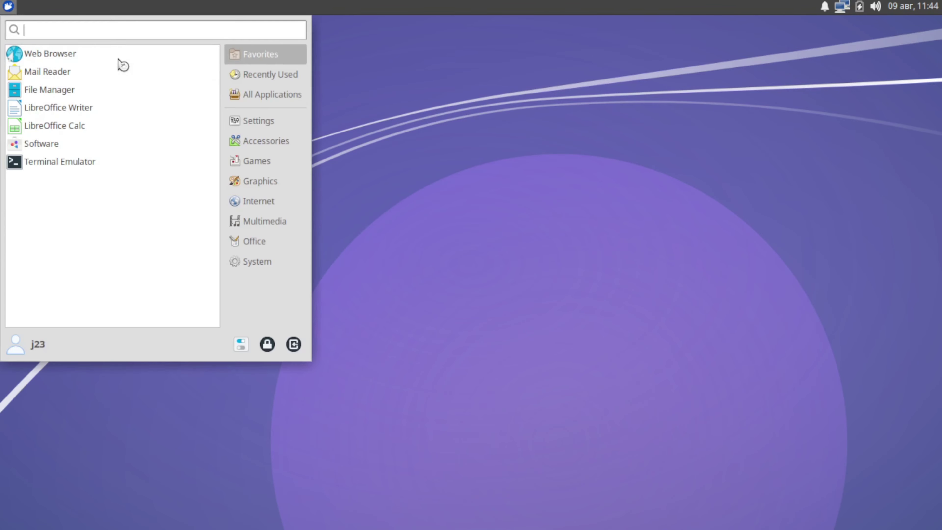
click(266, 145)
click(260, 161)
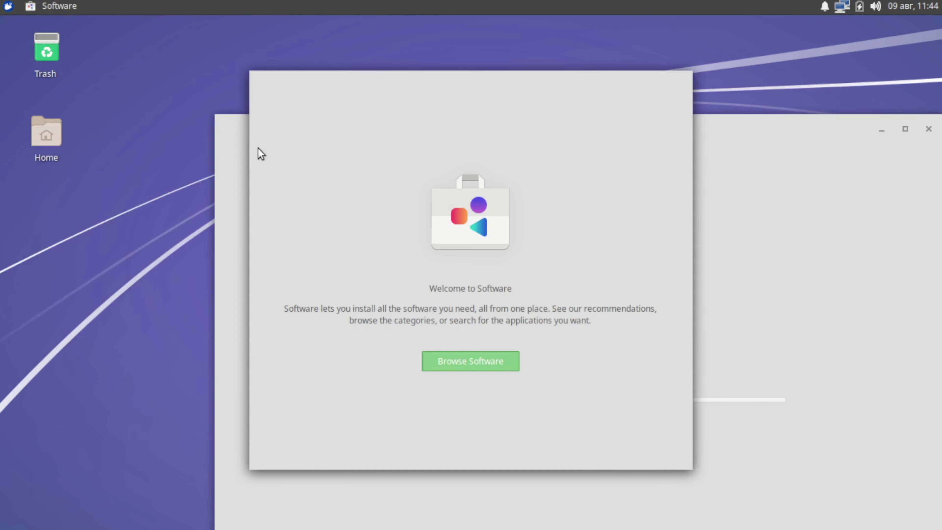
click(470, 363)
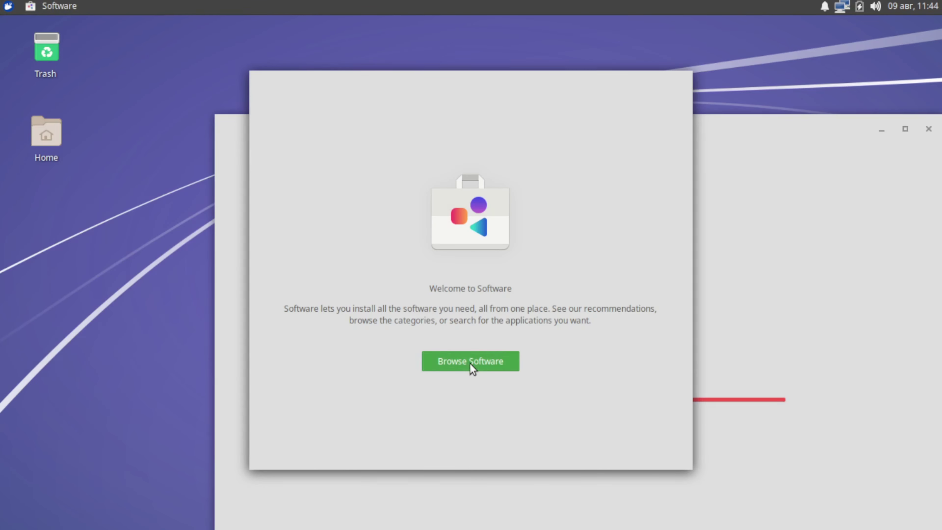
Look through the Games and Accessories applications and open Notes.
click(8, 7)
click(260, 161)
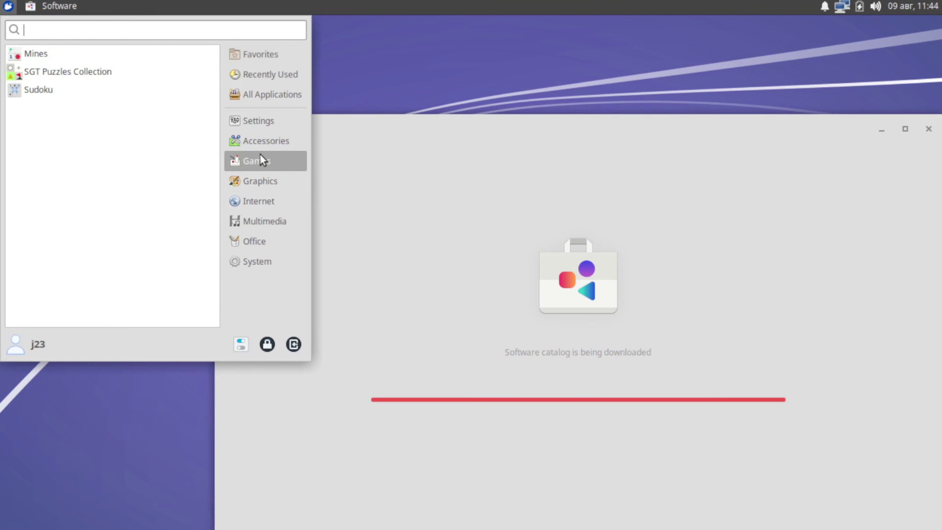
click(259, 147)
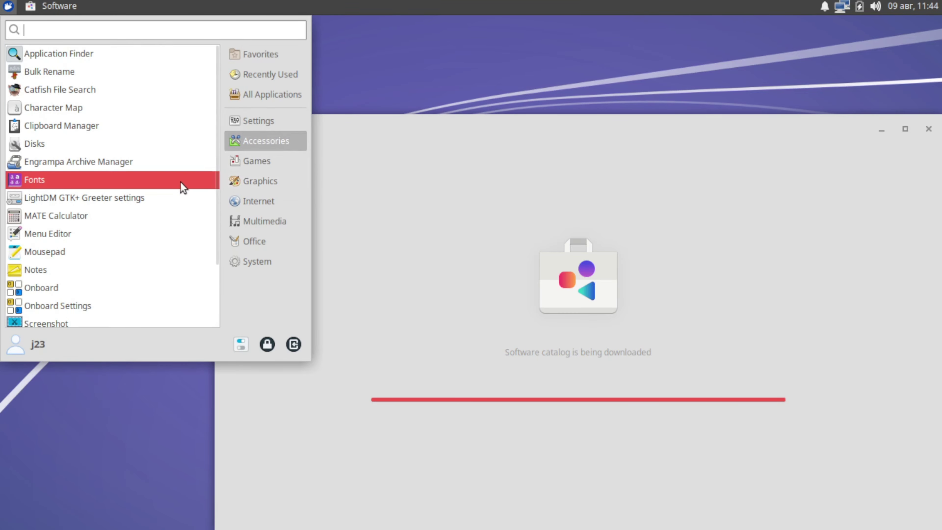
click(111, 270)
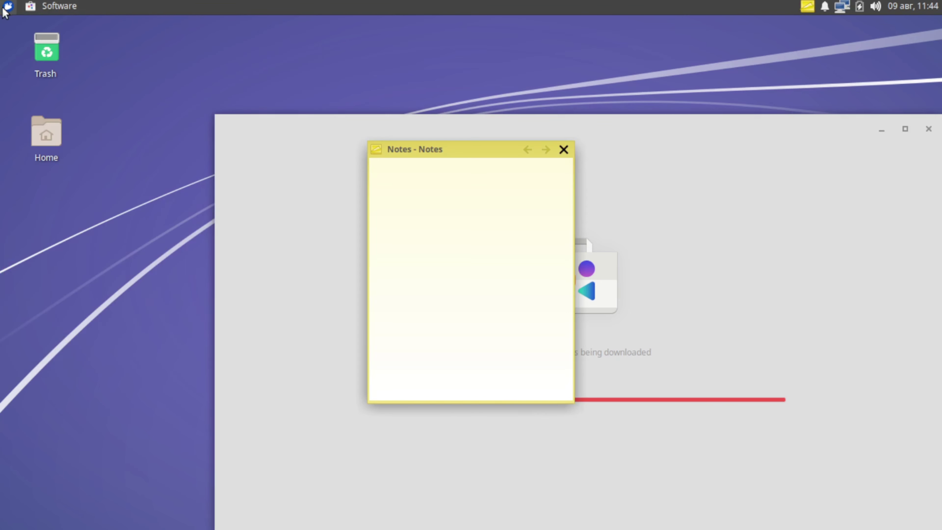
View the About information of Notes, and close the dialog and the note window.
click(376, 149)
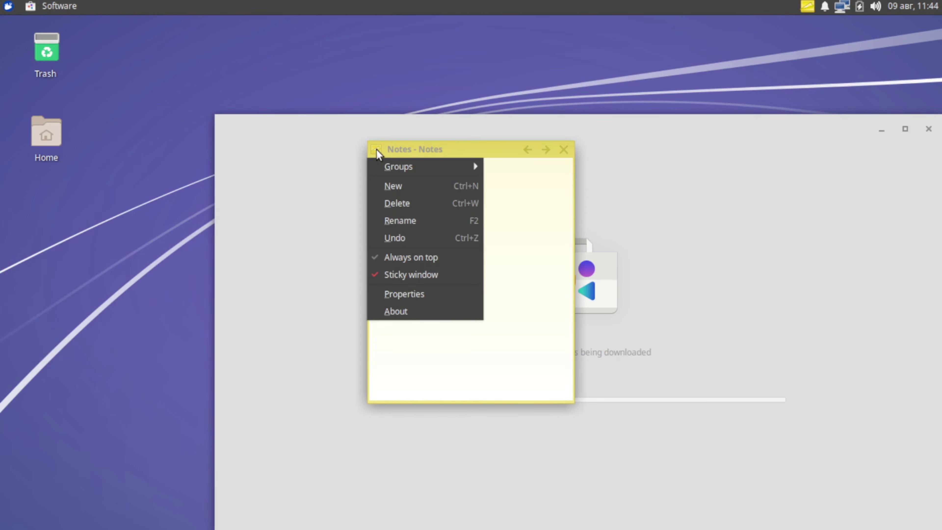
click(394, 311)
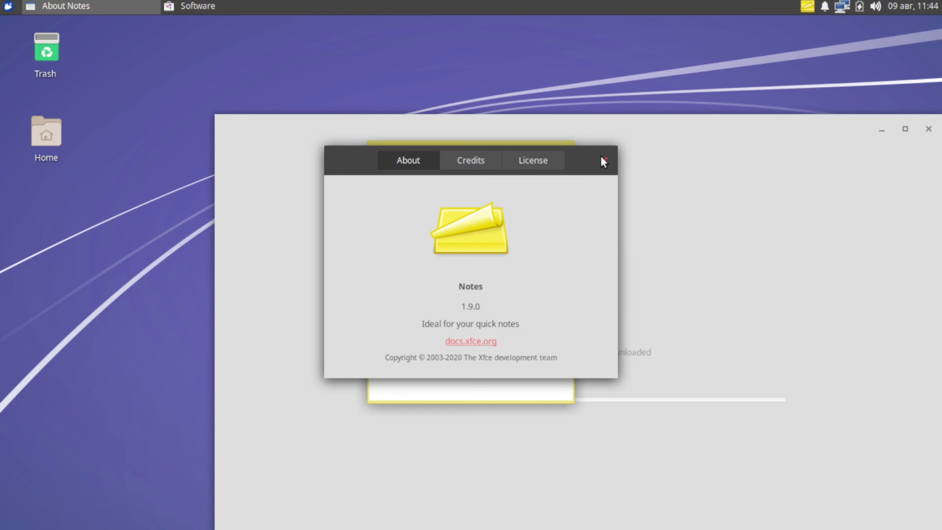
click(603, 161)
click(564, 149)
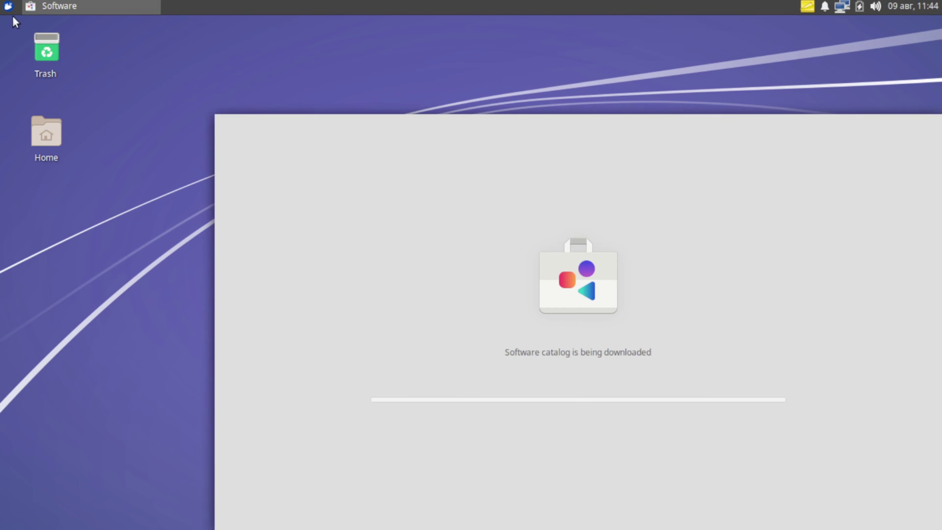
Show the Games category of the installed applications.
click(8, 6)
click(269, 162)
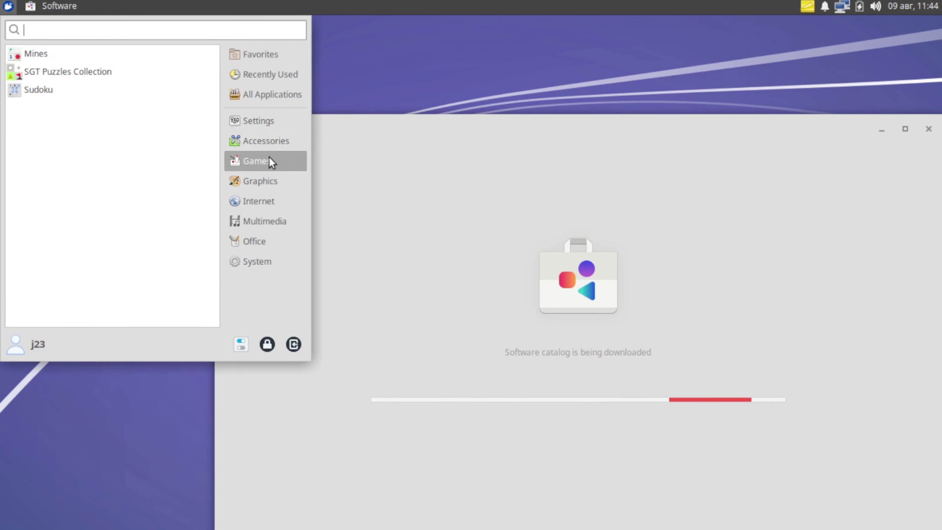